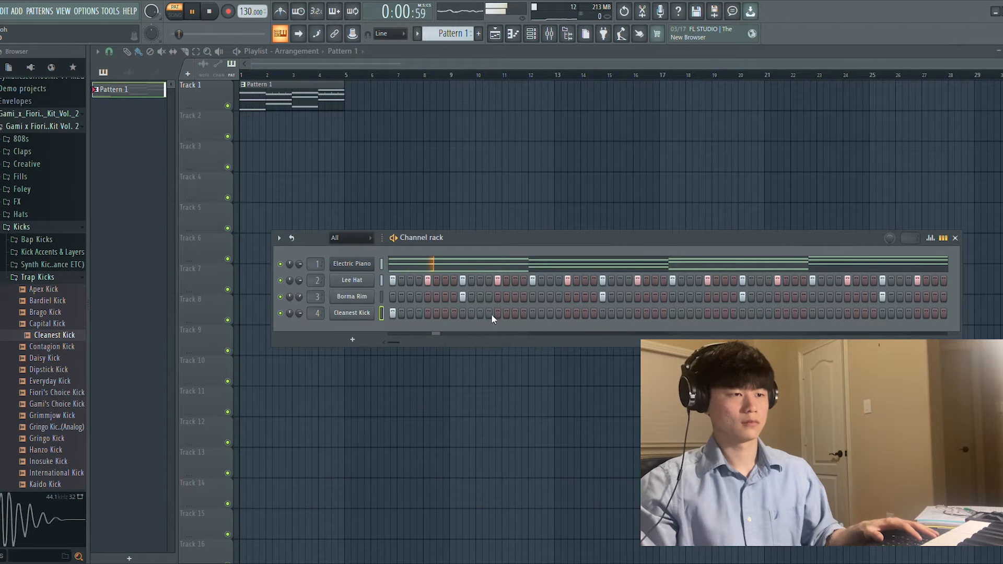
Add Cleanest Kick hits on steps 15, 23, 33, 47 and 55 of the pattern and stop playback
click(516, 312)
click(585, 313)
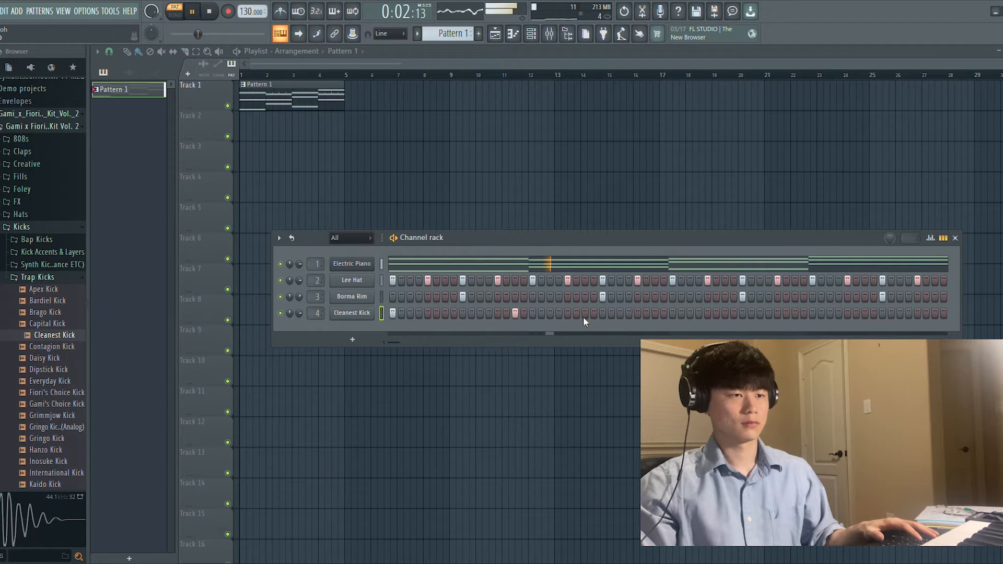
click(672, 313)
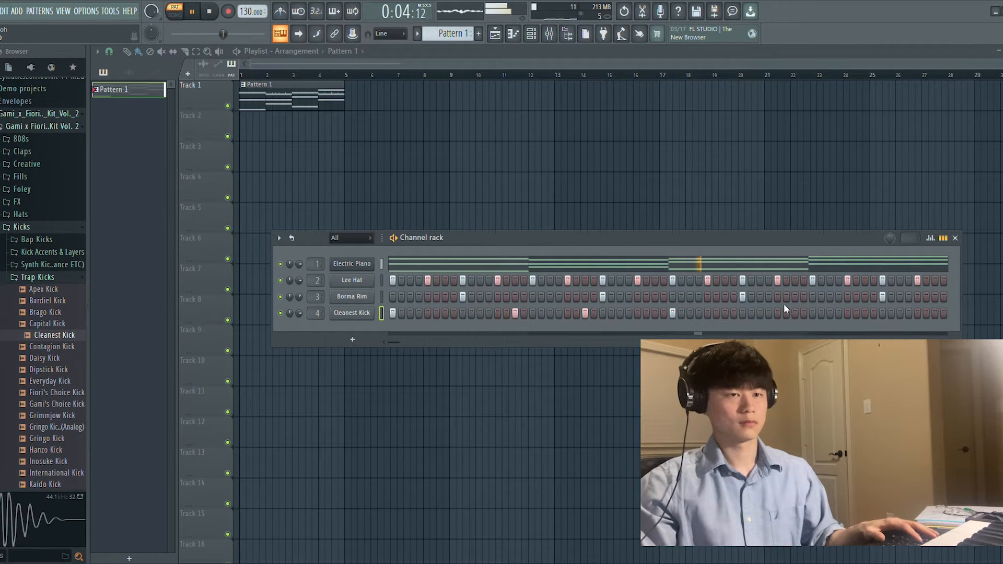
click(794, 312)
click(865, 314)
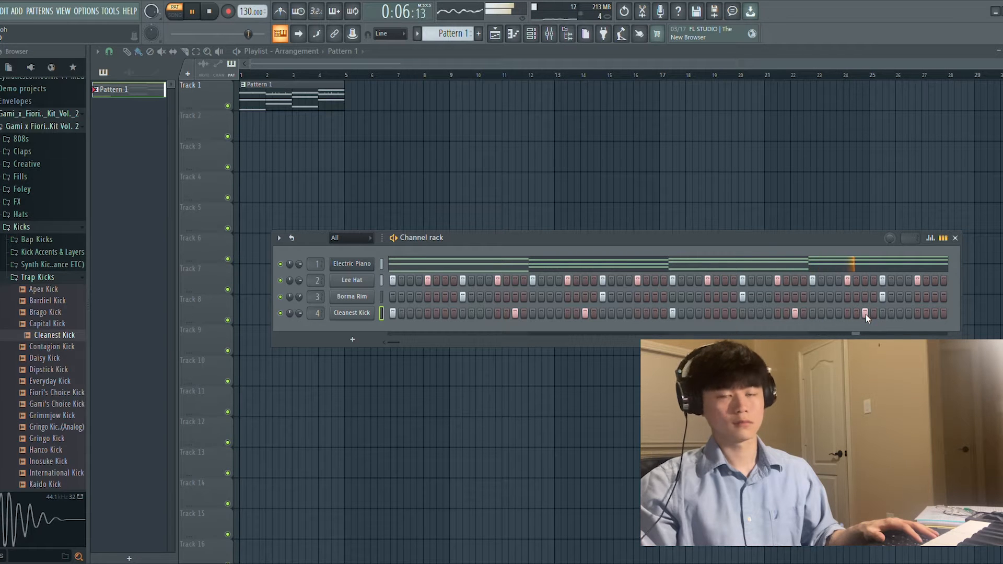
key(space)
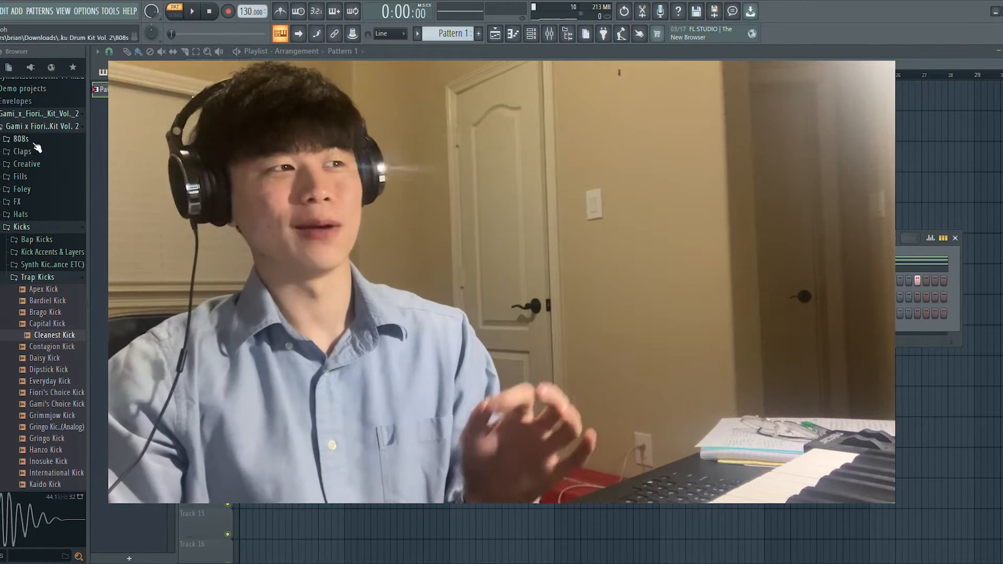
Collapse the drum kit folder in the browser, stop playback and open the Electric Piano's piano roll
click(58, 126)
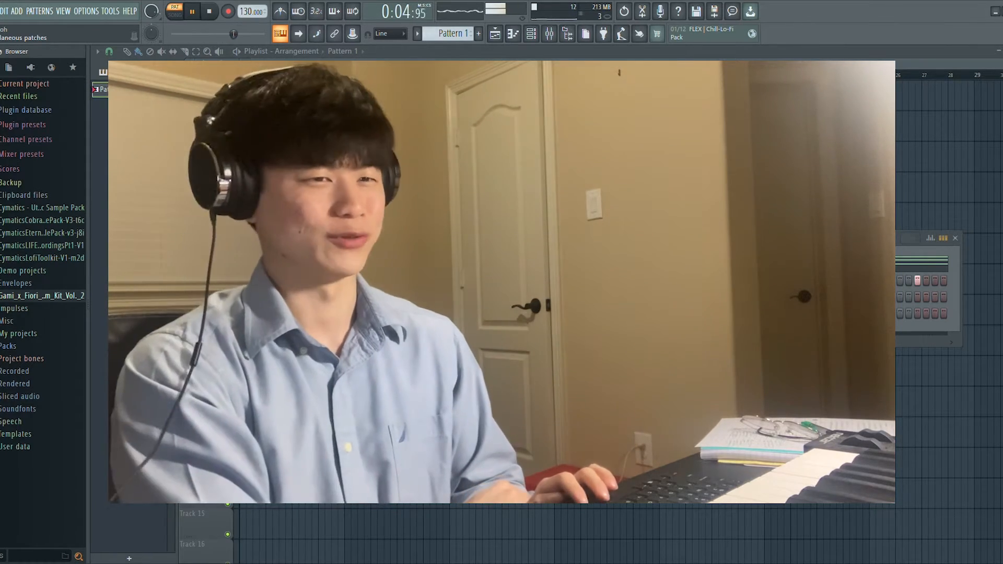
key(space)
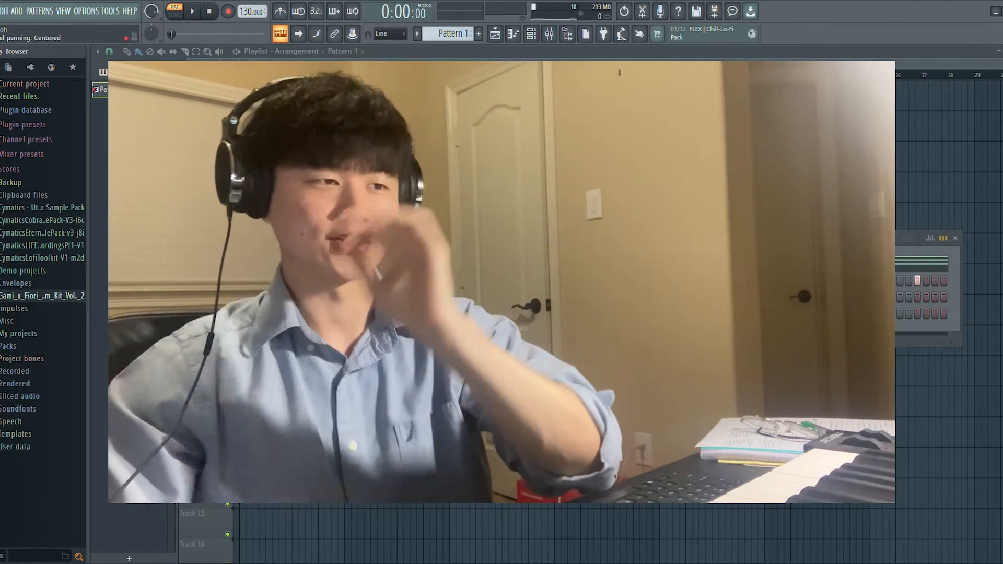
key(F7)
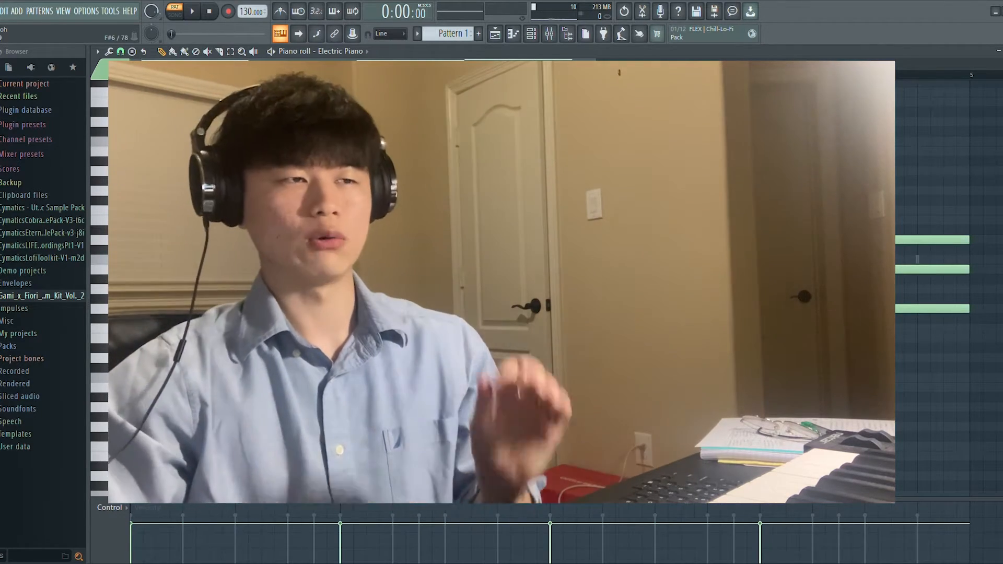
click(532, 38)
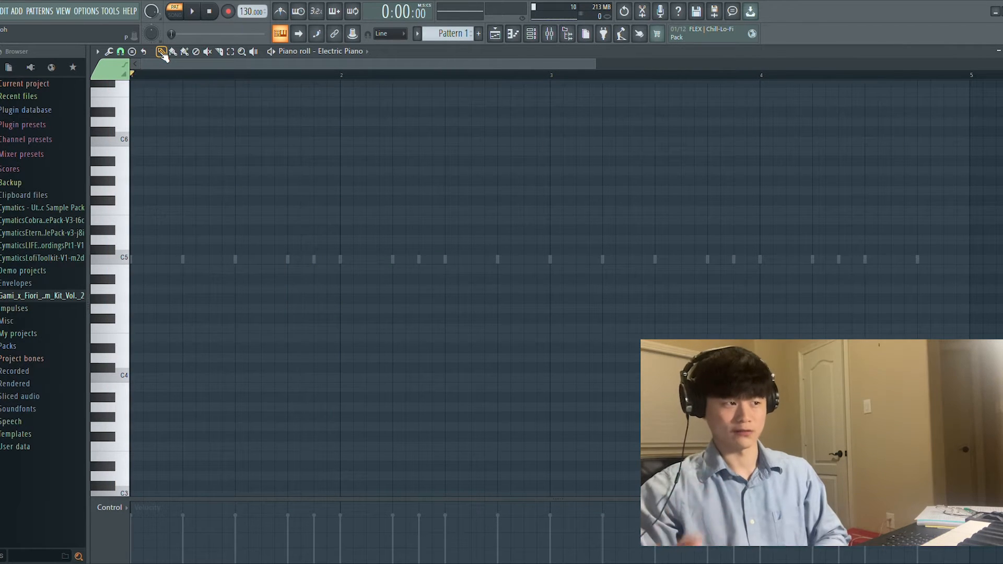
Paste the four-bar chord progression into the Electric Piano's empty piano roll and listen to it
key(ctrl+v)
key(space)
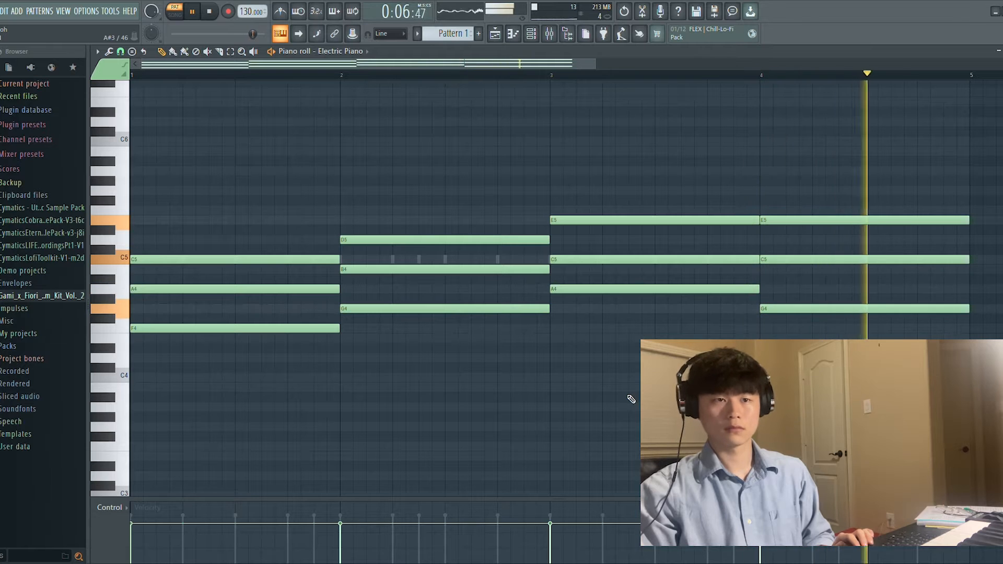
key(space)
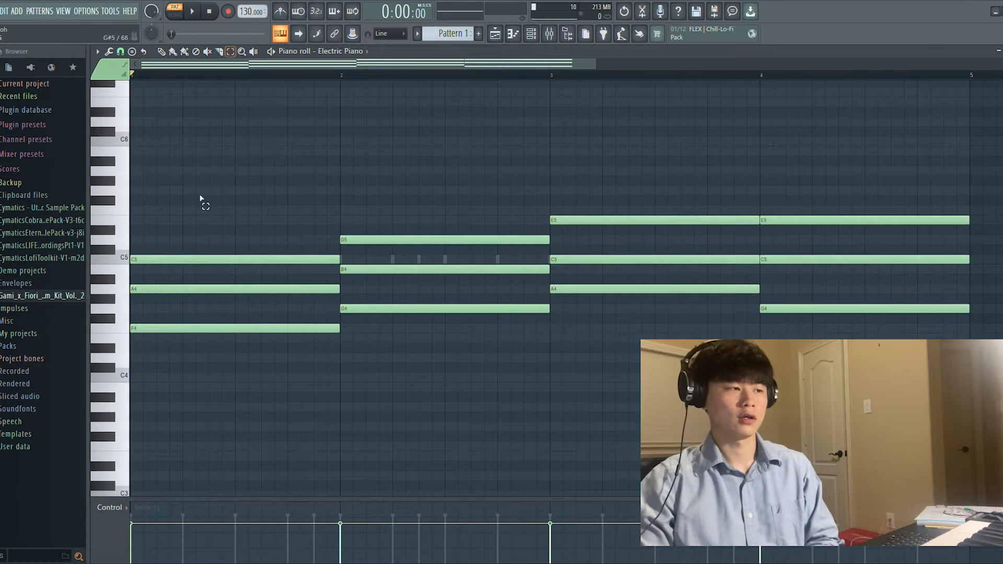
Transpose the whole chord progression up five semitones and, after listening, down to a first chord of B3, D#4 and F#4
scroll(204, 164, up, 1)
key(ctrl+a)
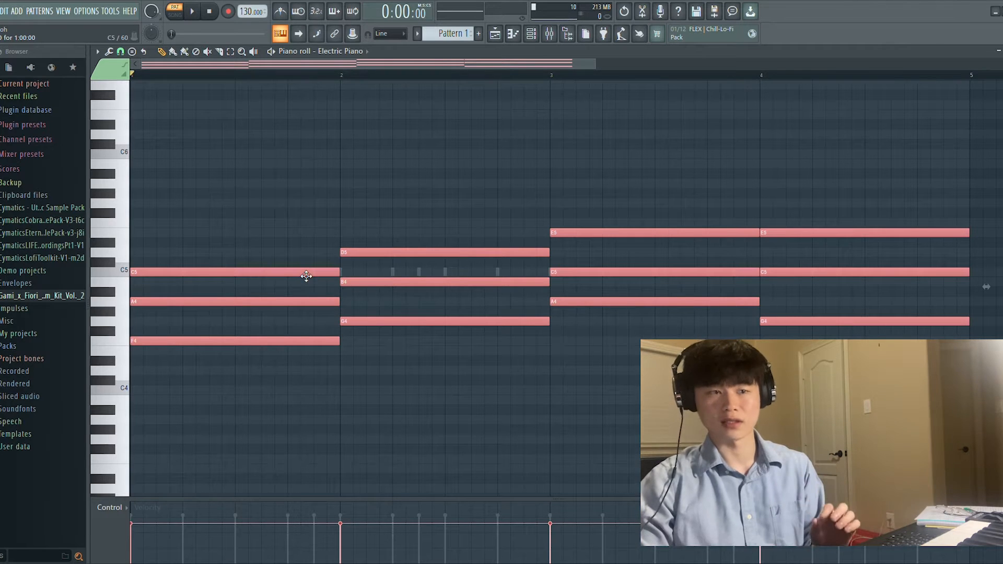
drag(306, 275, 307, 227)
key(space)
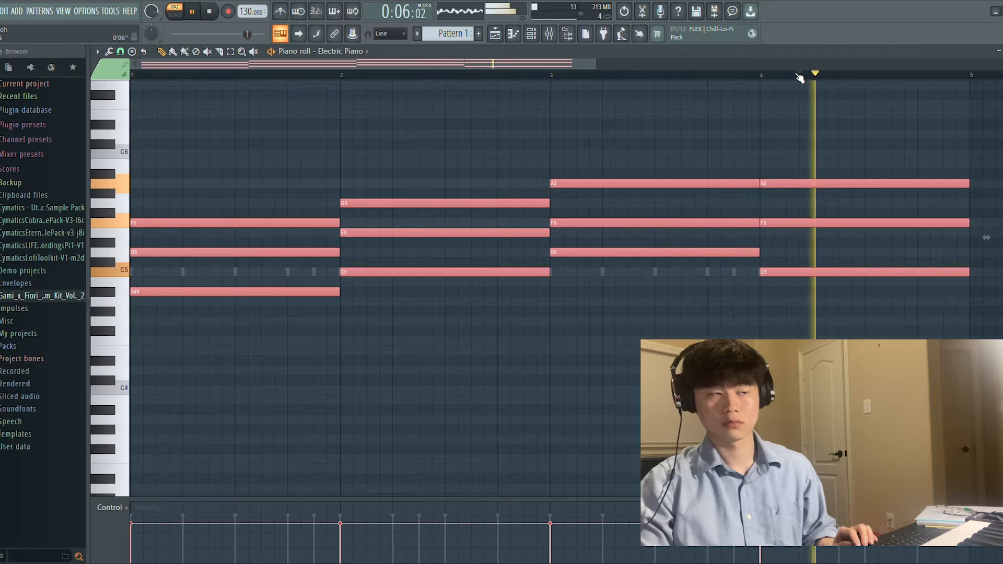
key(space)
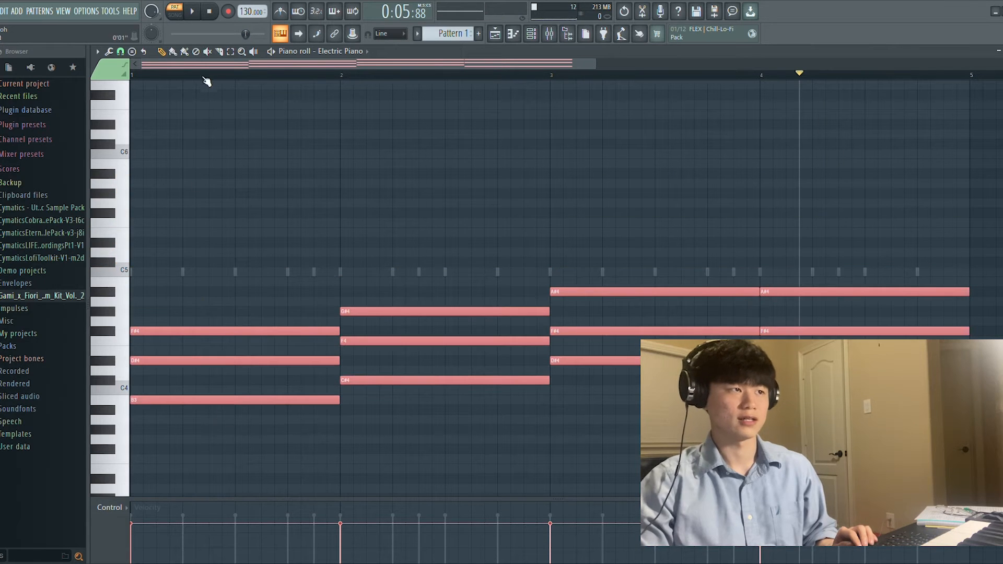
Listen to the transposed chords from points in bars 1, 2, 3 and 4, and return playback to the start
key(space)
click(205, 79)
click(380, 78)
click(552, 78)
click(812, 78)
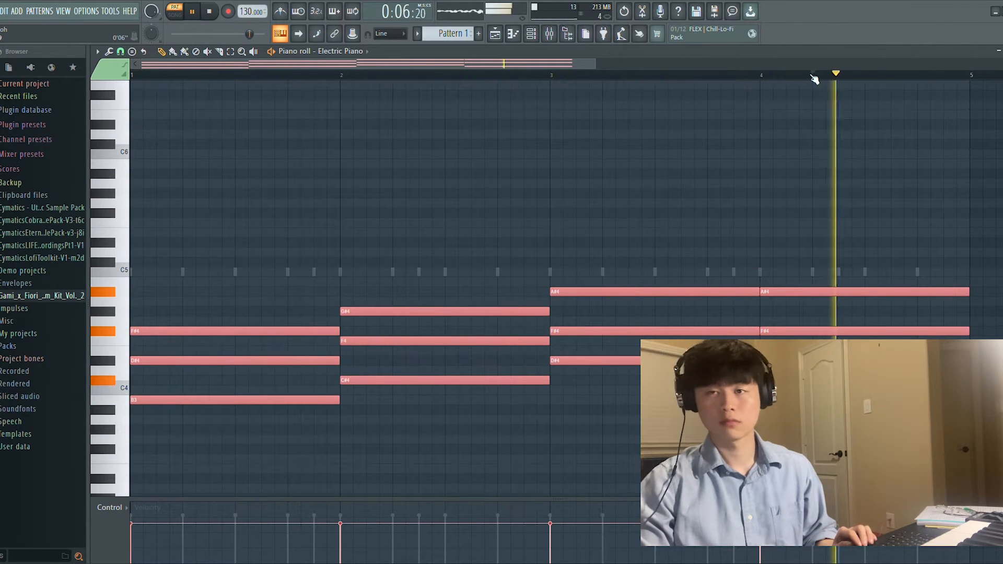
key(space)
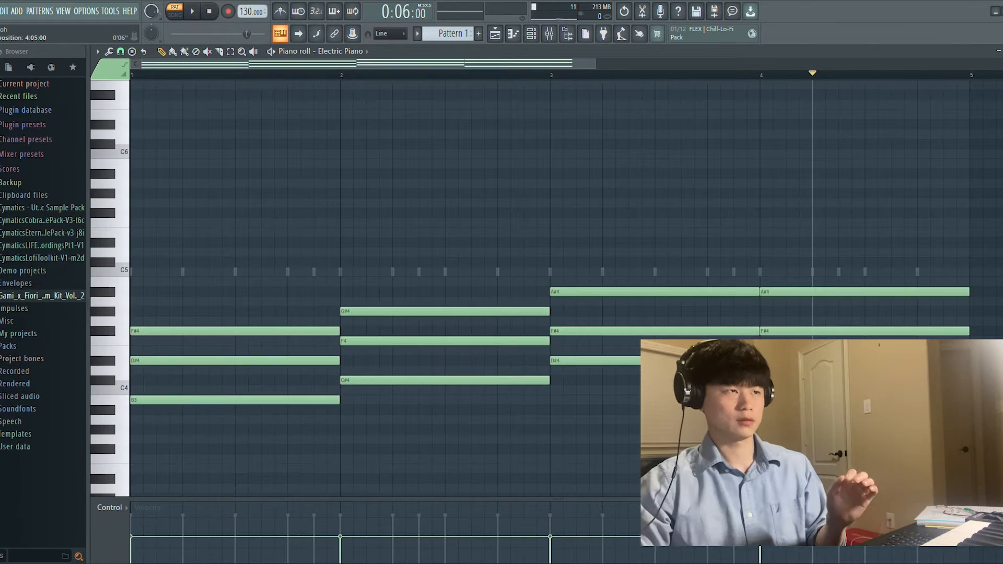
click(209, 11)
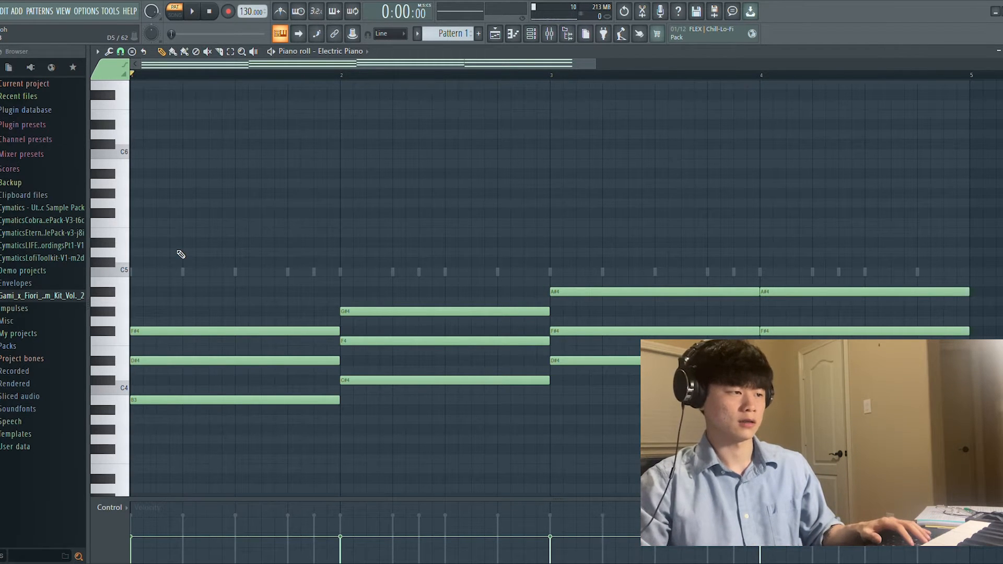
Add bar-long B4 and F#5 notes above the first chord and an F5 above the second chord
click(167, 283)
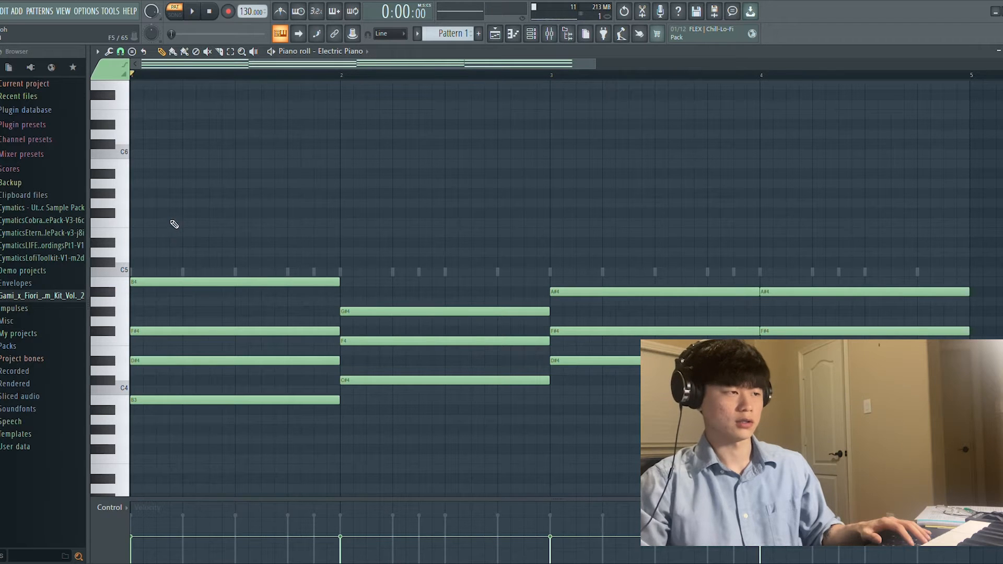
click(172, 213)
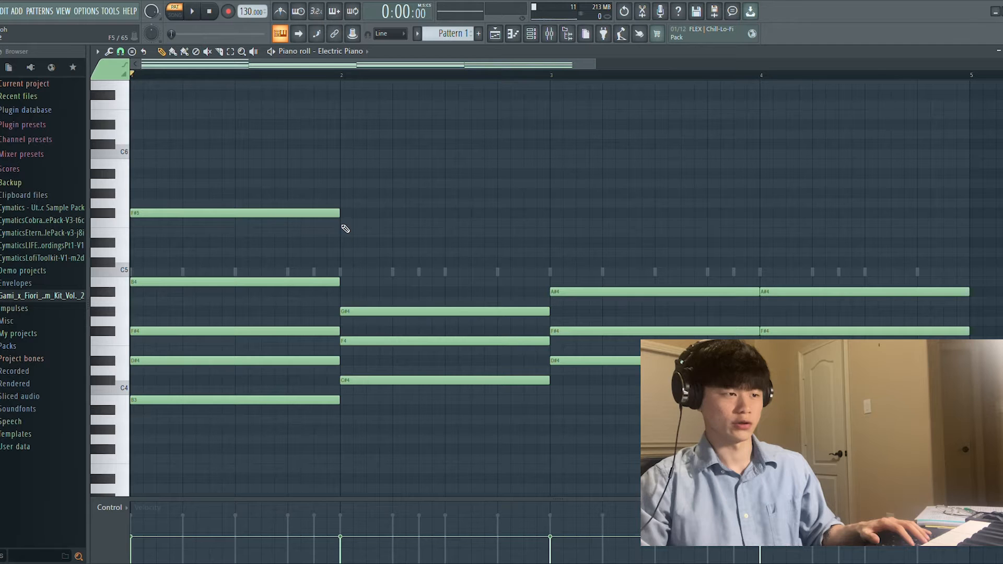
click(343, 223)
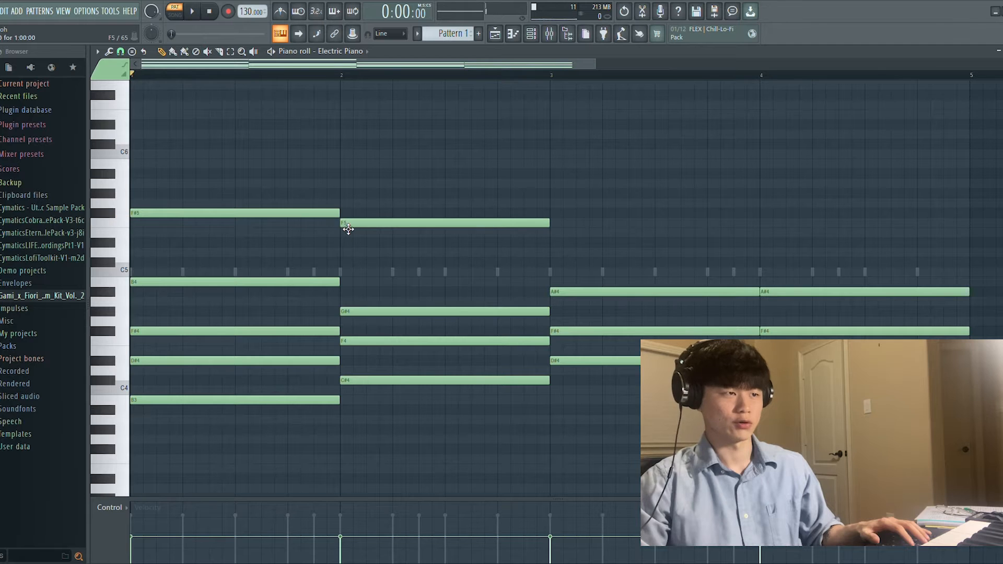
Add bar-long D#5 and F#5 notes in bar 3 and F#5 and A#5 in bar 4, and listen to the result
click(554, 244)
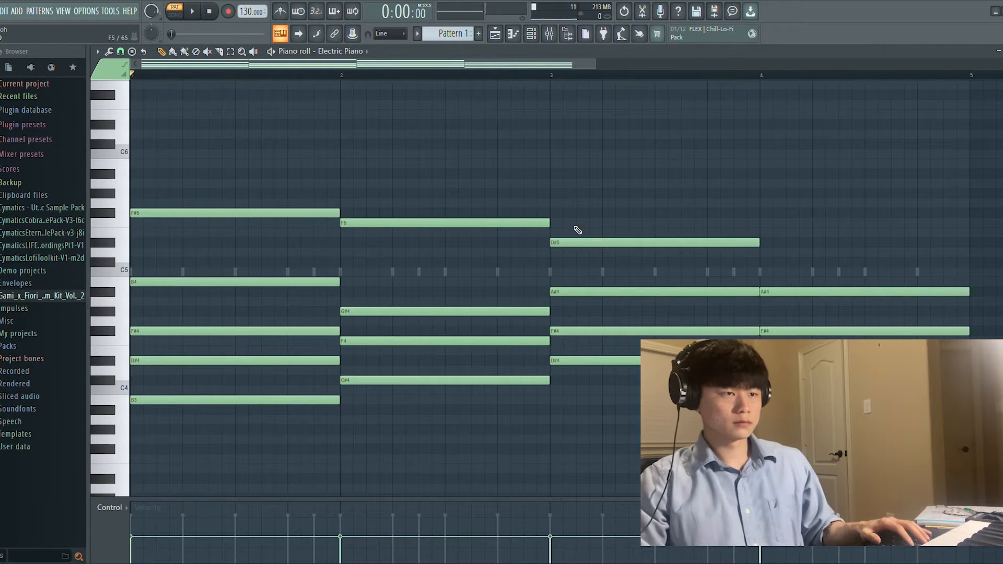
click(554, 213)
click(776, 214)
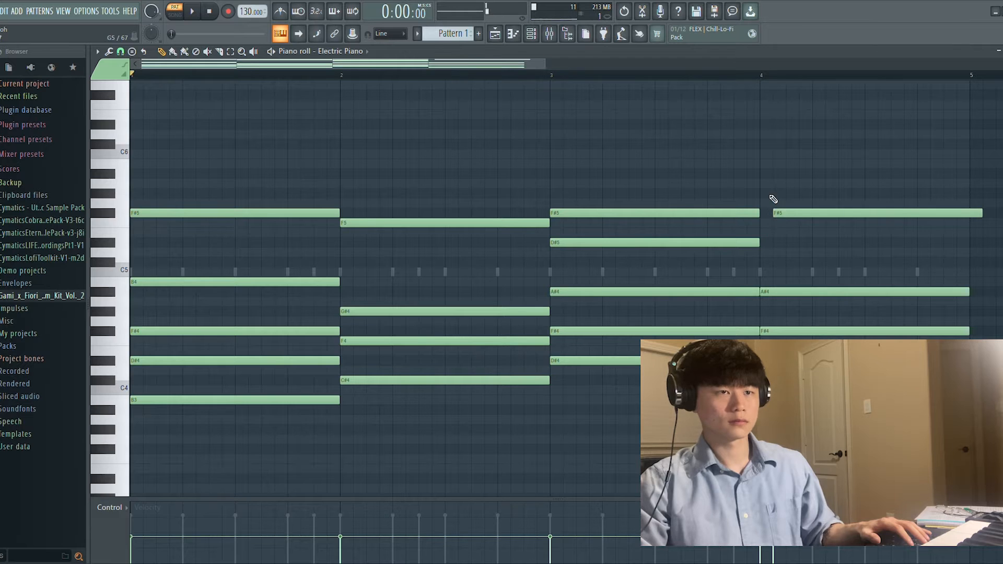
drag(778, 215, 777, 215)
click(766, 168)
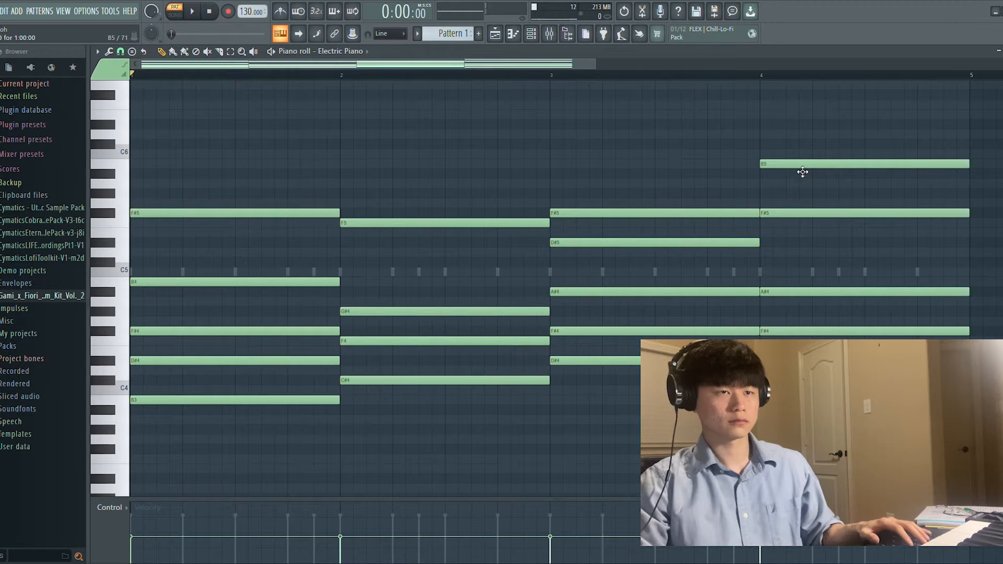
drag(802, 172, 802, 183)
key(space)
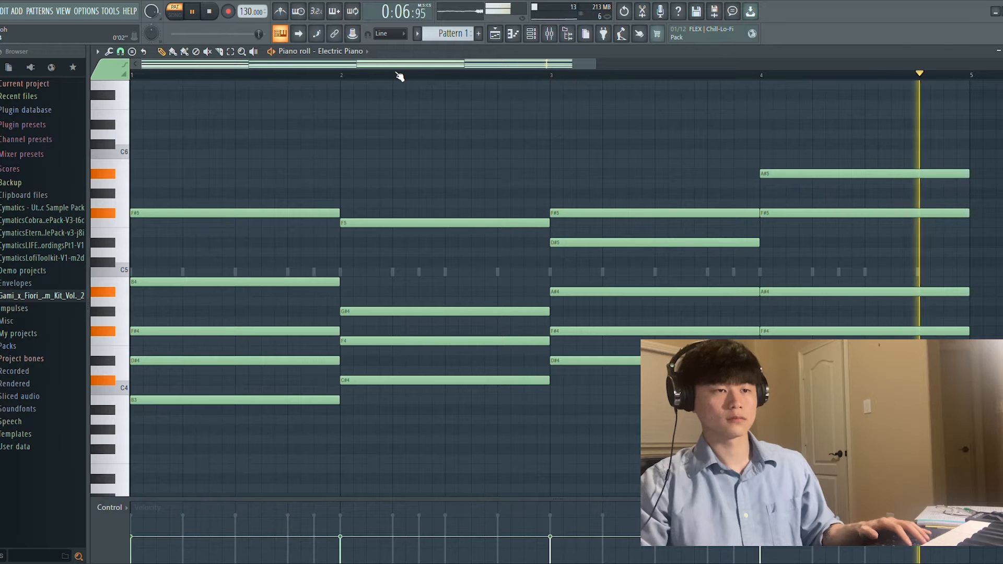
key(space)
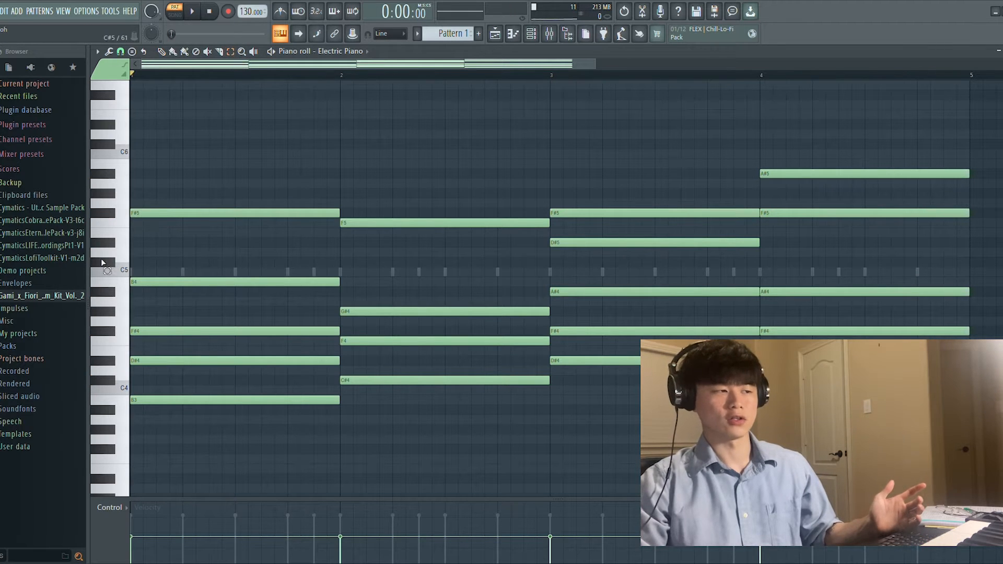
Delete the added upper notes to hear the plain chords for comparison, undo the deletion and clear the selection
click(132, 280)
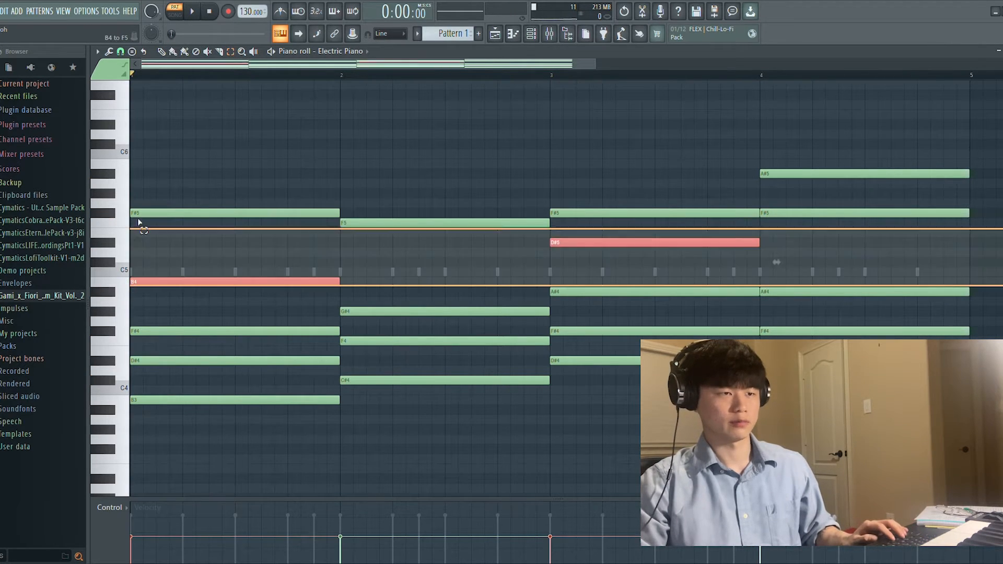
drag(130, 269, 211, 137)
key(Delete)
key(space)
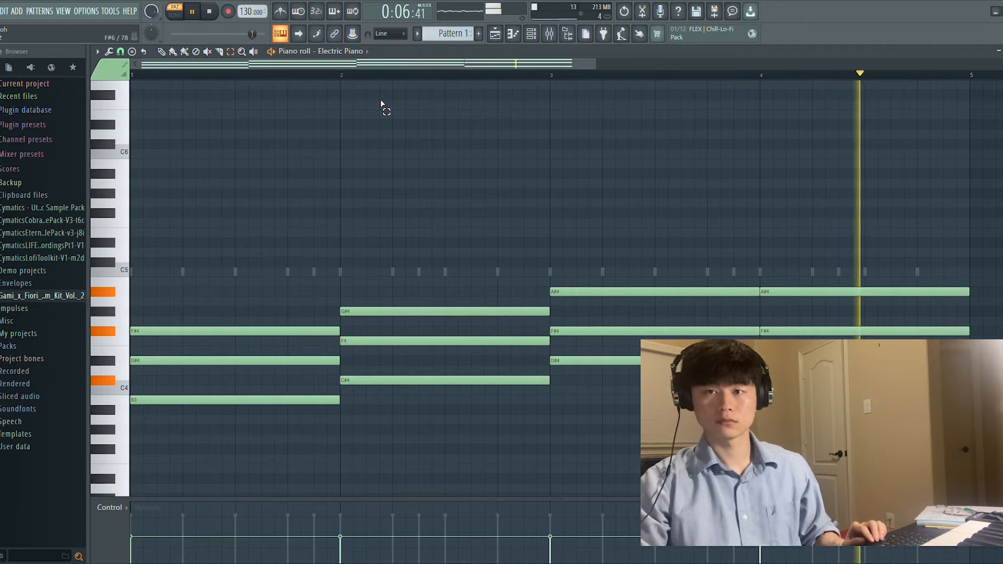
key(space)
key(ctrl+z)
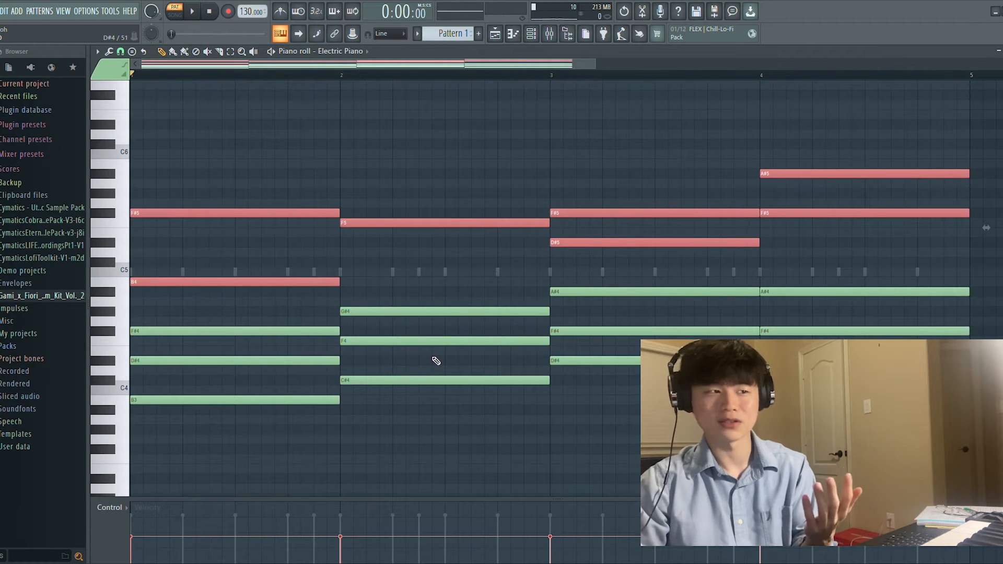
key(ctrl+d)
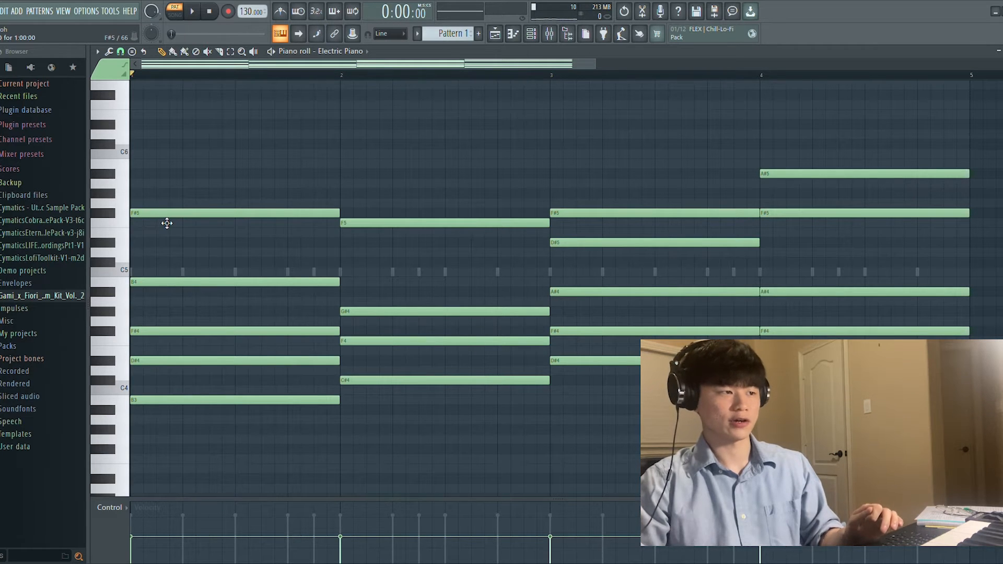
Stagger the first chord by moving B4 and F#5 two steps later and D#4 six steps later, and play it
drag(168, 284, 190, 290)
drag(170, 219, 197, 219)
drag(177, 367, 224, 371)
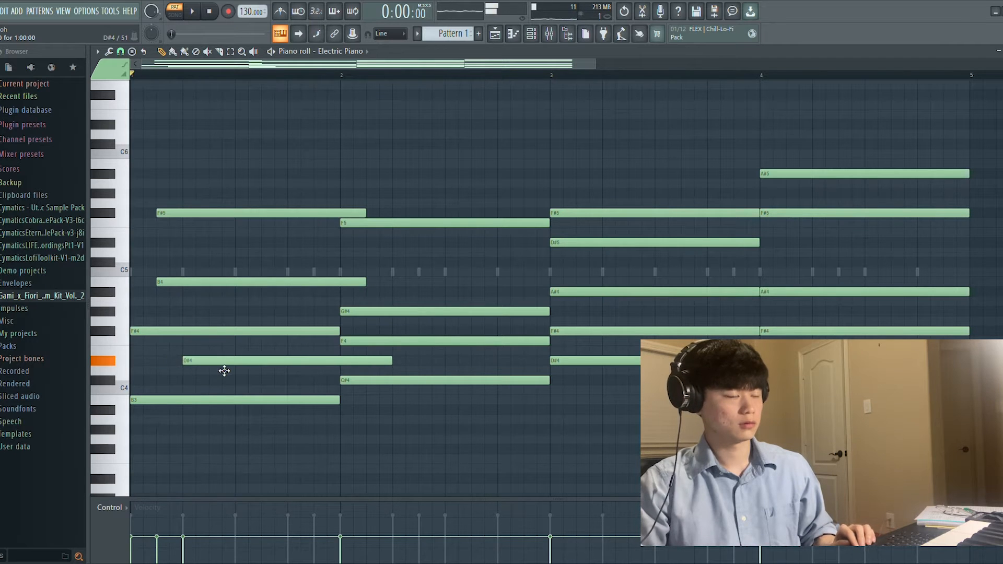
key(space)
key(space)
click(230, 367)
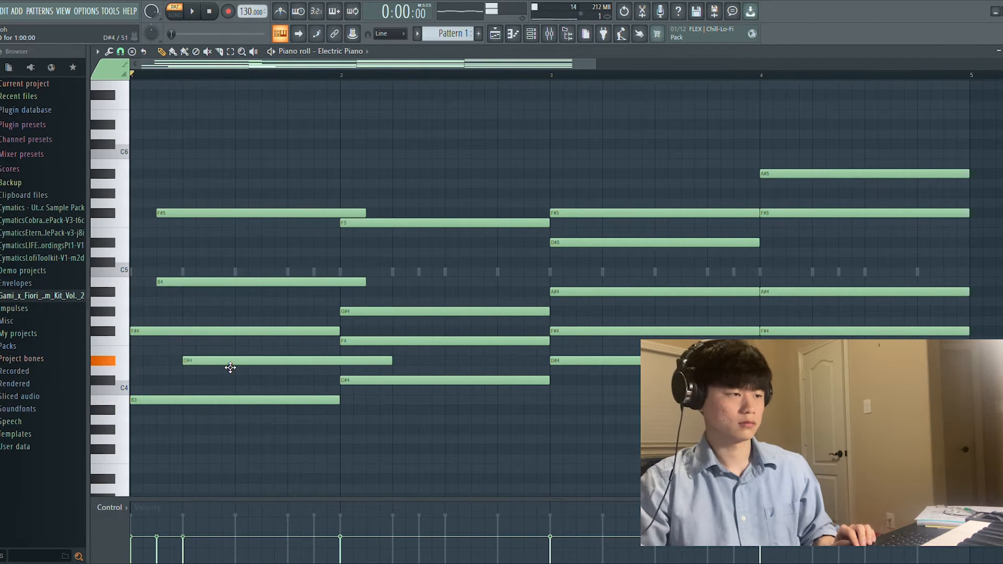
drag(230, 368, 257, 370)
key(space)
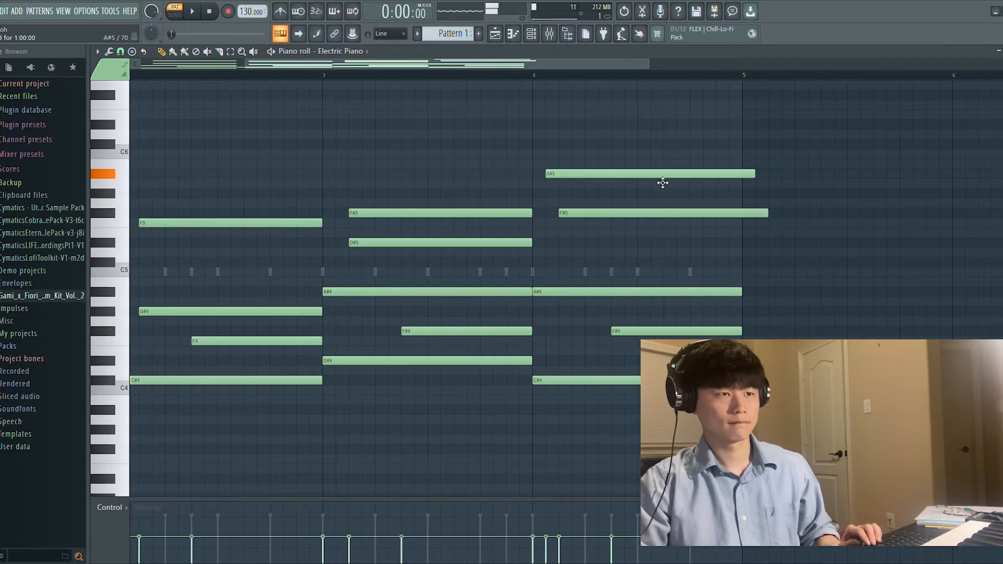
Start bar 4's A#5 two steps into the bar, trim A#5 and F#5 to the bar's end, and listen to the pattern
drag(663, 179, 709, 180)
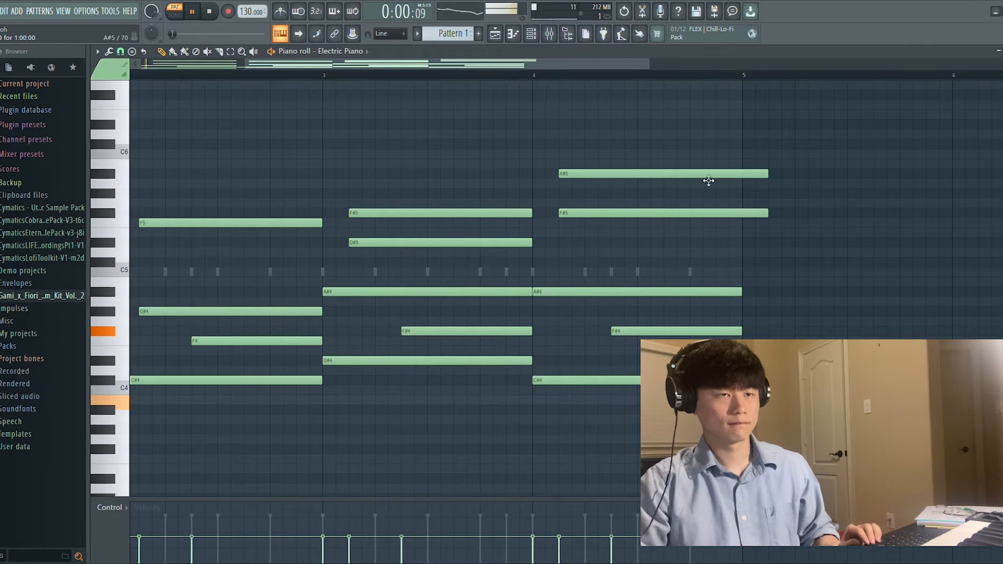
drag(773, 176, 746, 179)
click(778, 220)
right_click(778, 220)
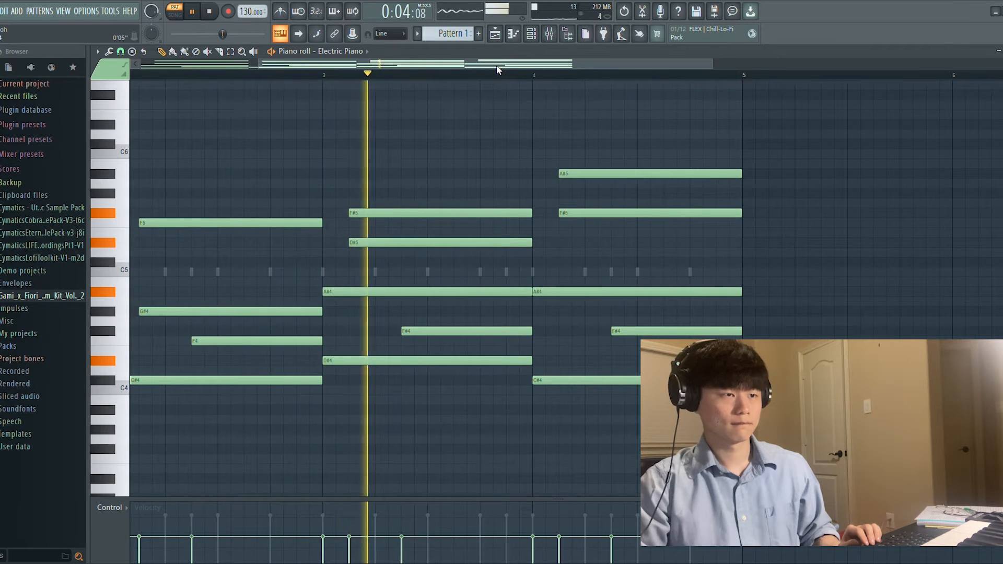
drag(497, 67, 380, 67)
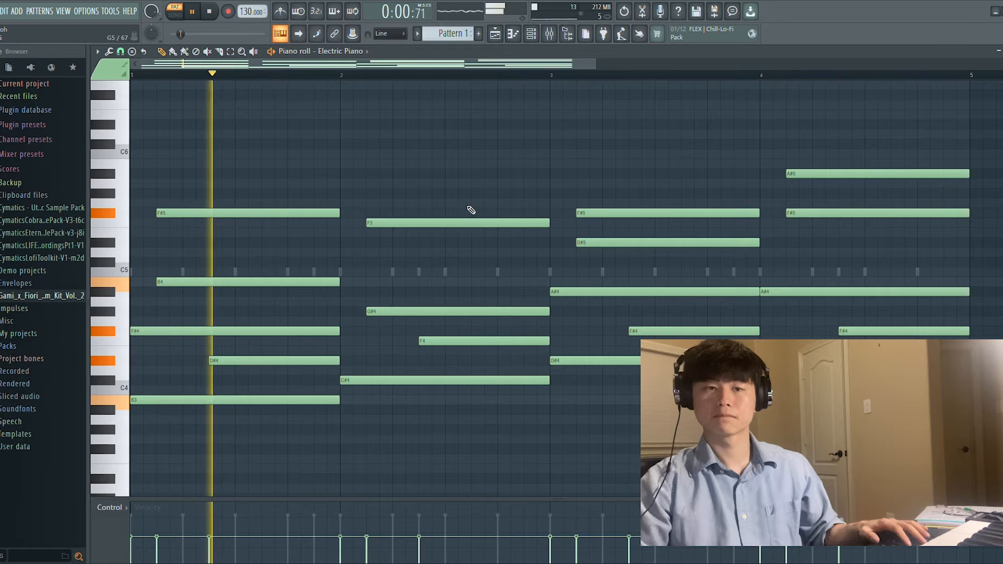
key(space)
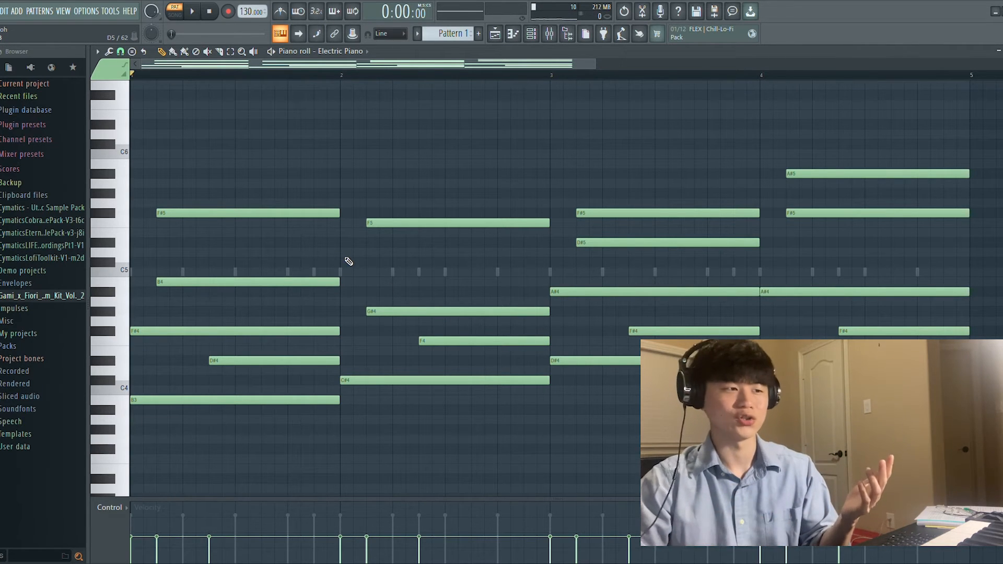
Try shifting bar 2's F5 one step earlier and G#4 one step later, and listen to the timing
drag(439, 226, 425, 225)
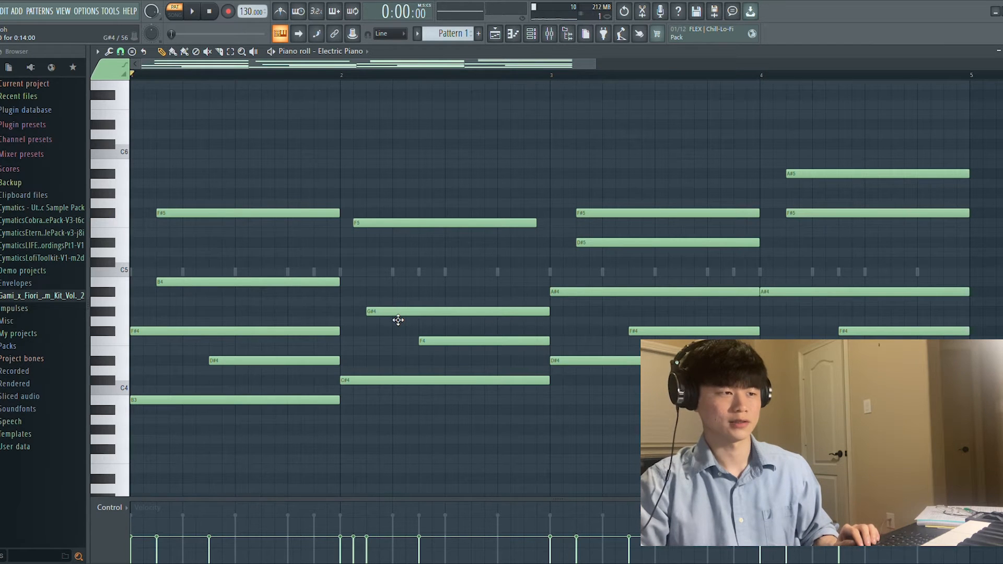
drag(400, 320, 413, 320)
key(space)
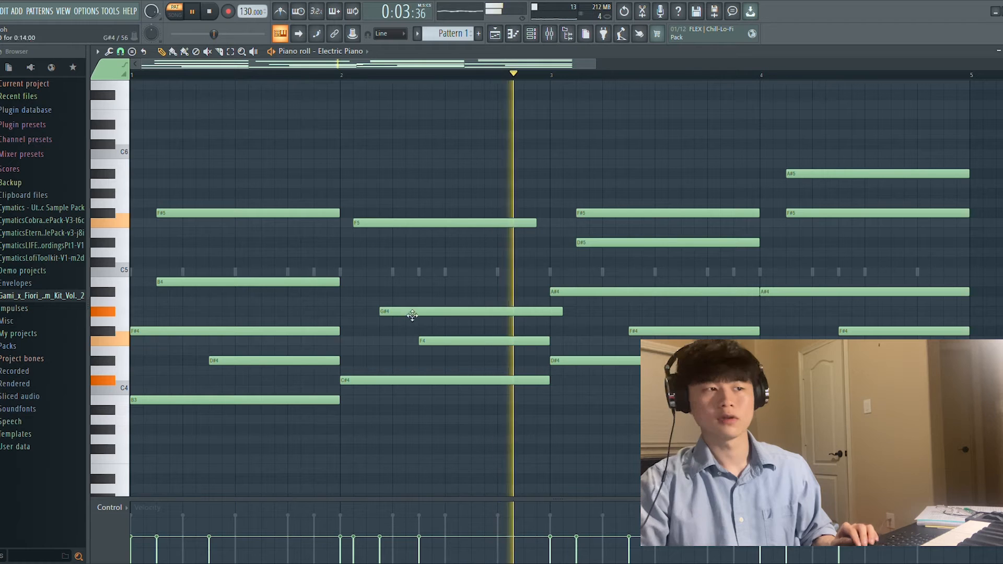
key(space)
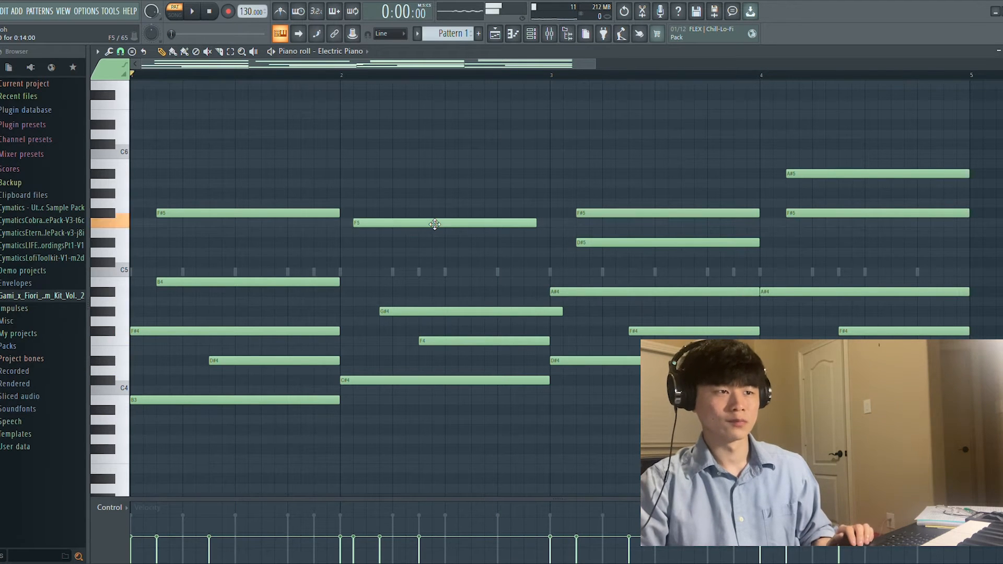
drag(434, 224, 448, 224)
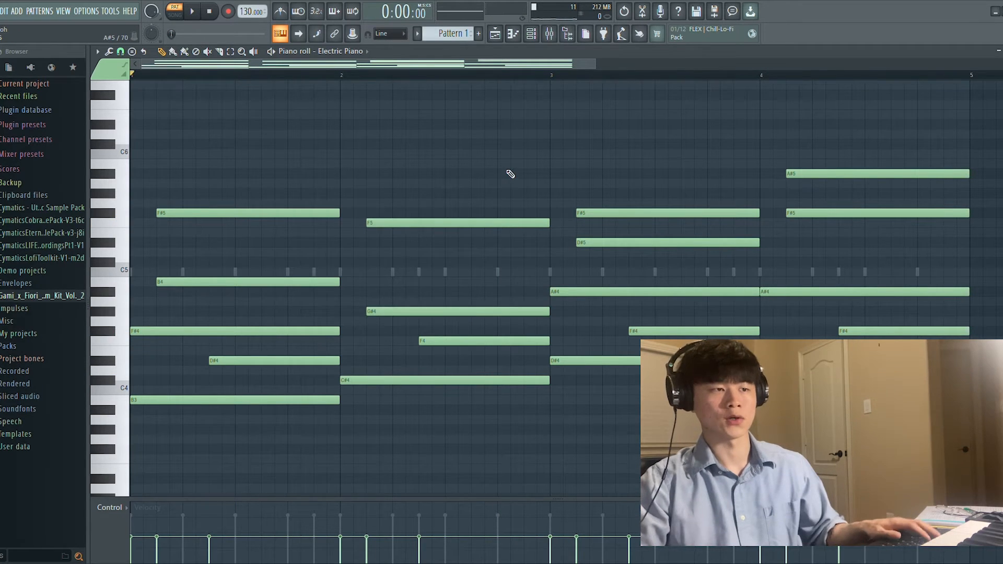
Mute the Lee Hat, Borma Rim and Cleanest Kick channels so only the electric piano sounds
key(F5)
click(538, 38)
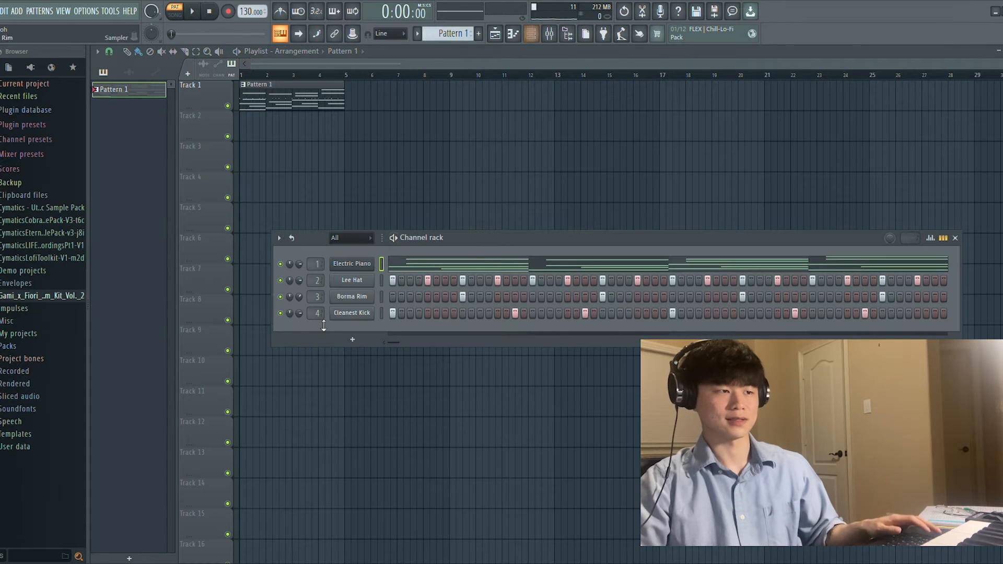
click(280, 281)
click(280, 297)
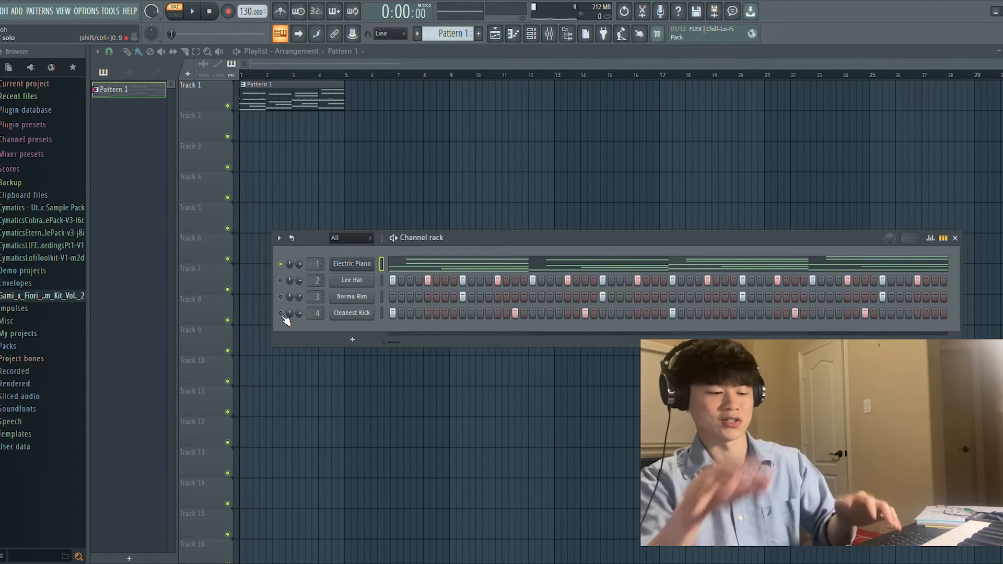
Add Fruity Reeverb 2 to the Electric Piano mixer track and raise its wet level to 95% while listening
key(F9)
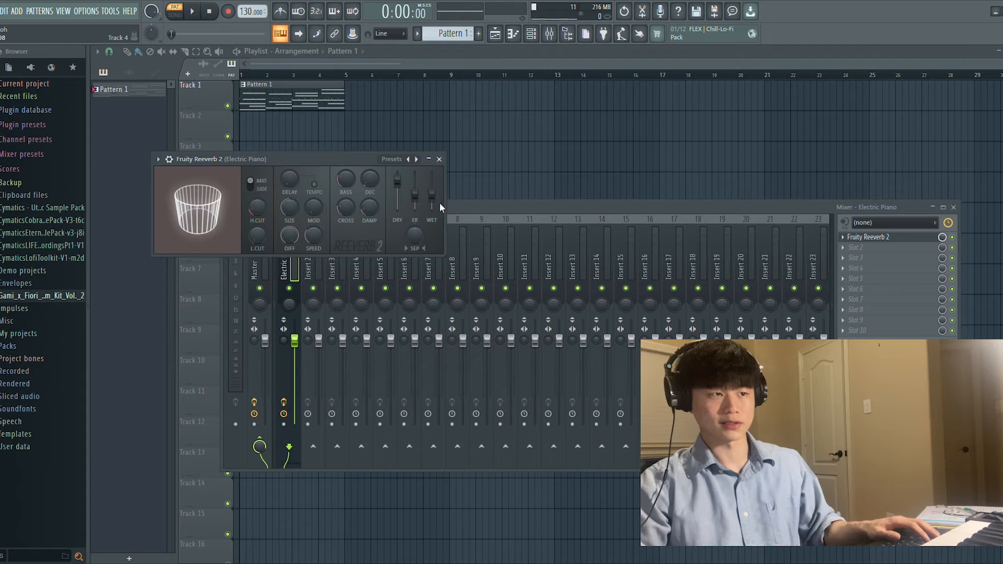
drag(432, 191, 432, 189)
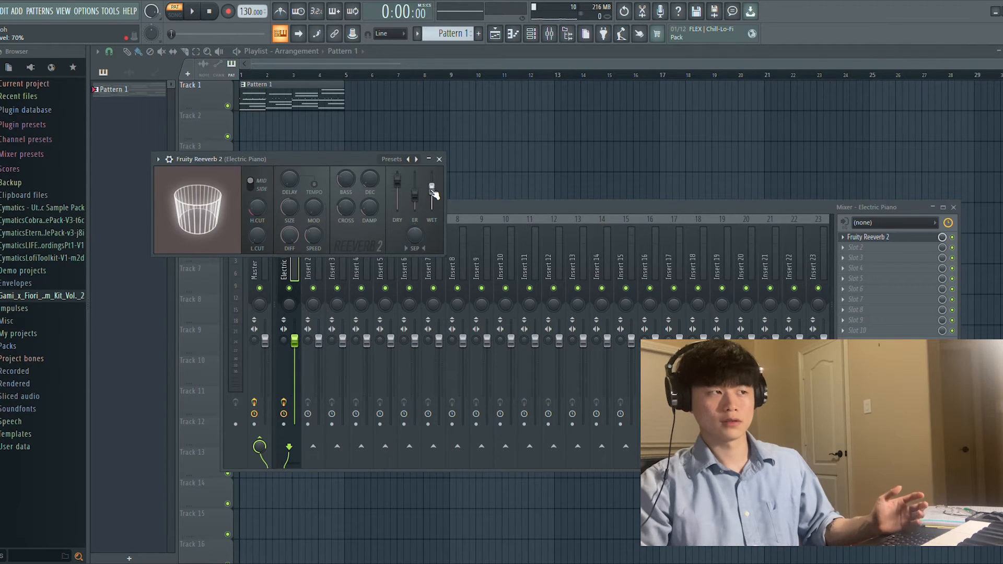
key(Escape)
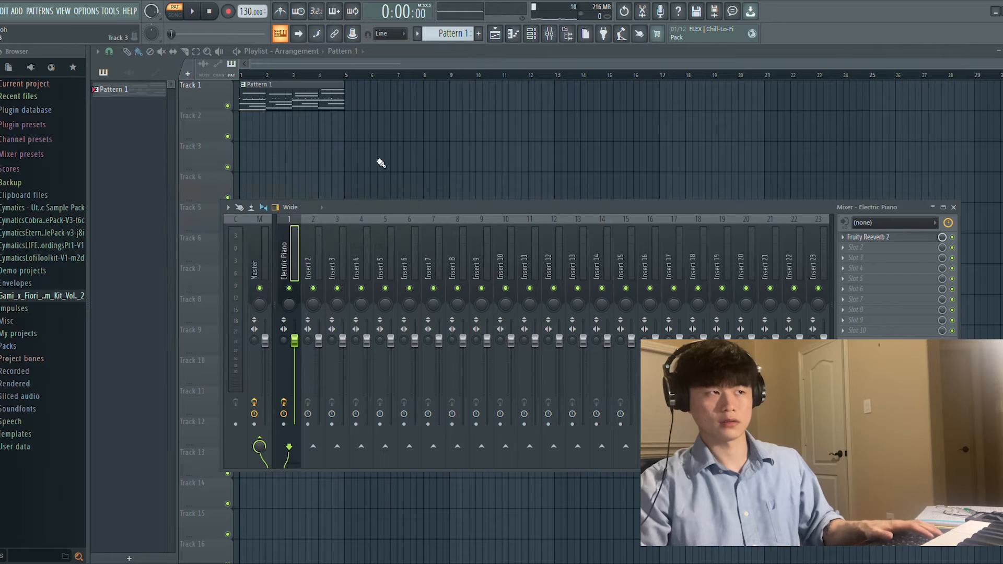
key(space)
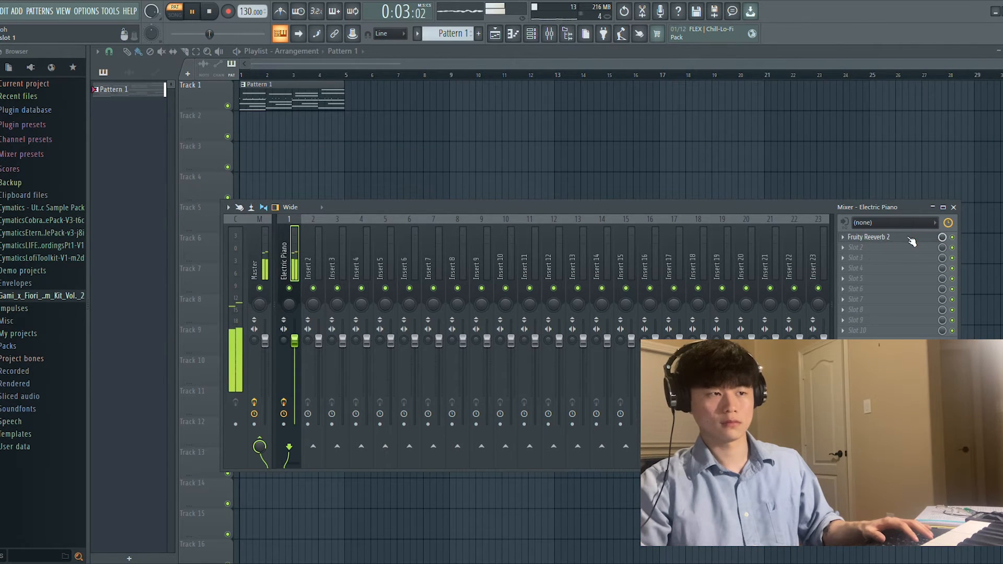
click(878, 237)
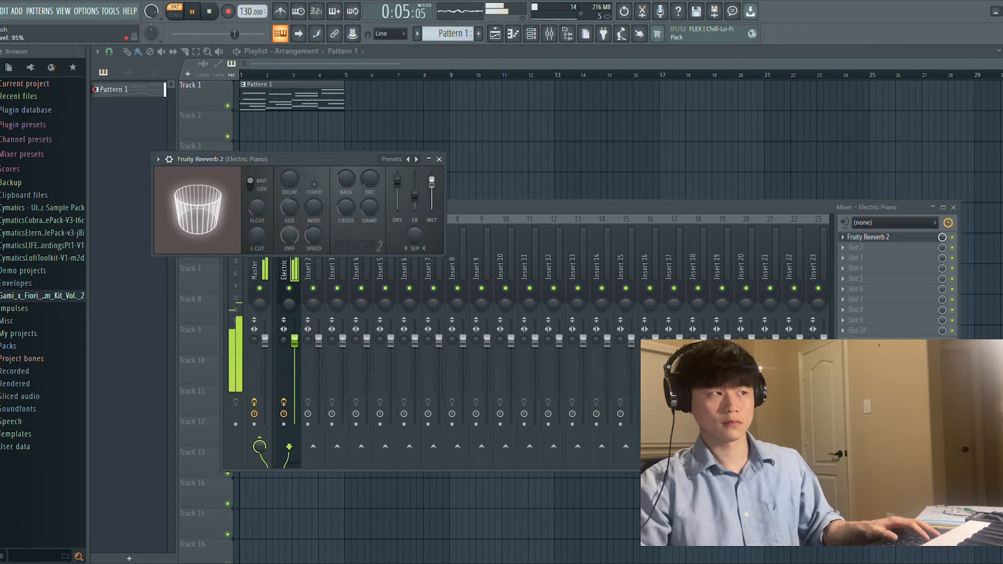
key(Escape)
Lower the Electric Piano mixer track's volume to 92% (-1.8 dB), stop playback and close the mixer
drag(295, 341, 294, 349)
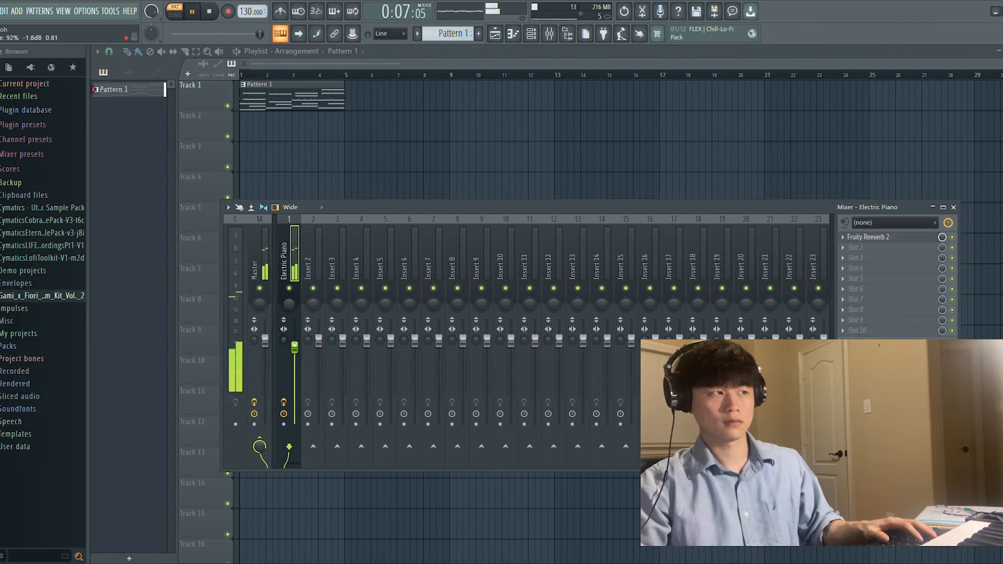
key(space)
click(558, 36)
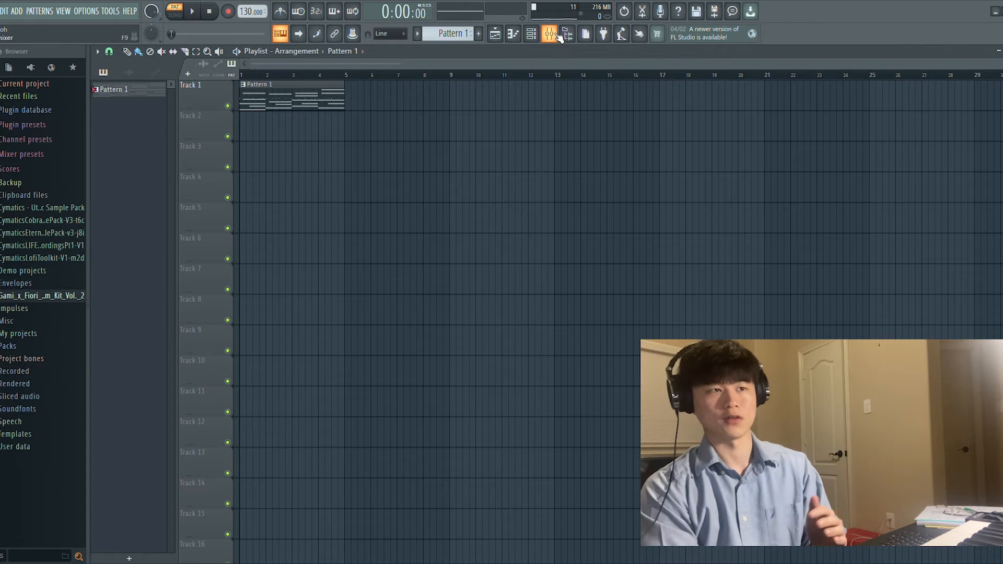
Add a Celeste channel, write the two-step melody notes F#6, F6, C#6, A#5, F#6, F6, G#6, F#6, and play it
click(532, 35)
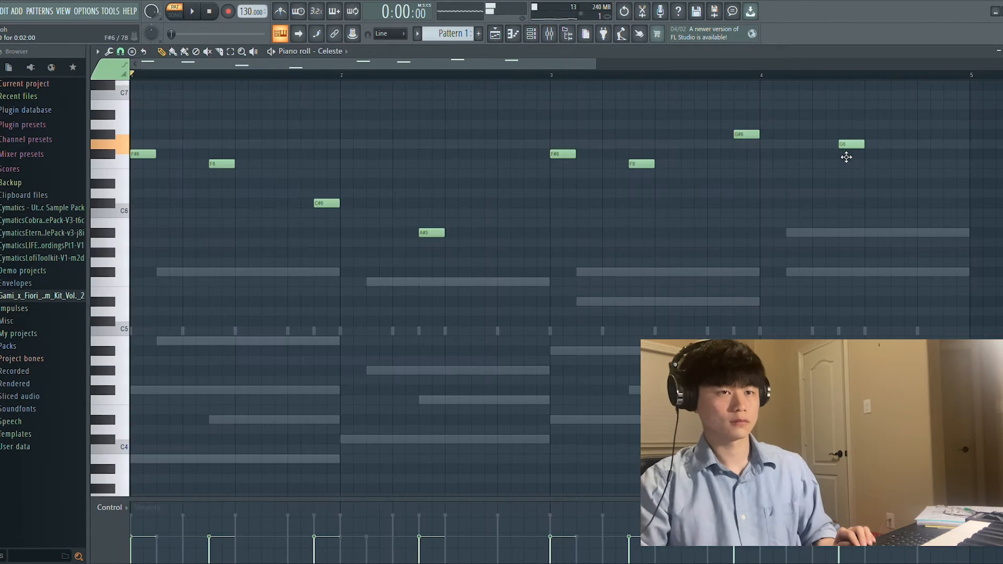
key(space)
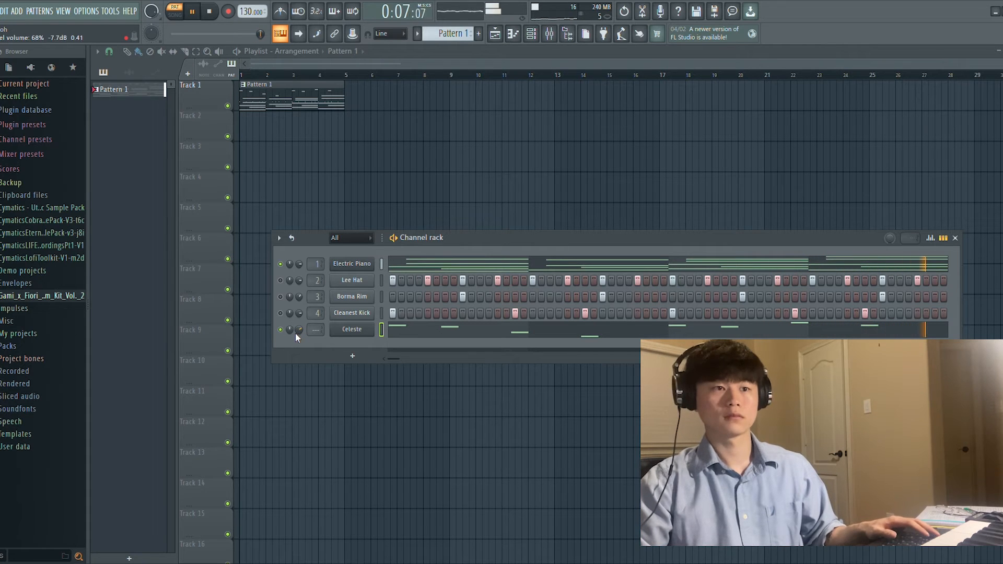
Add Fruity Reeverb 2 to the Celeste mixer track with a 90% wet level, and lower the track's volume to 85%
key(F9)
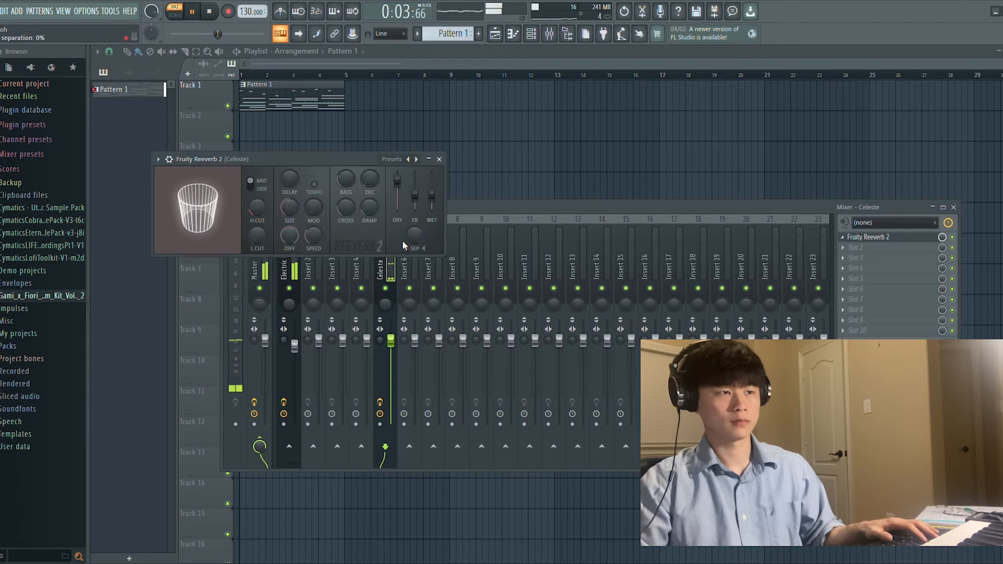
drag(432, 209, 431, 184)
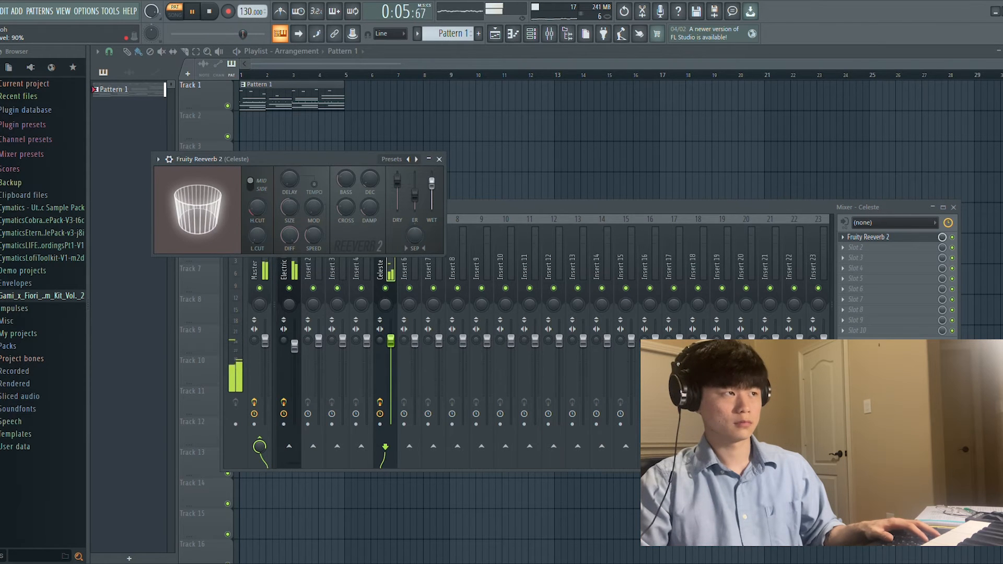
click(439, 159)
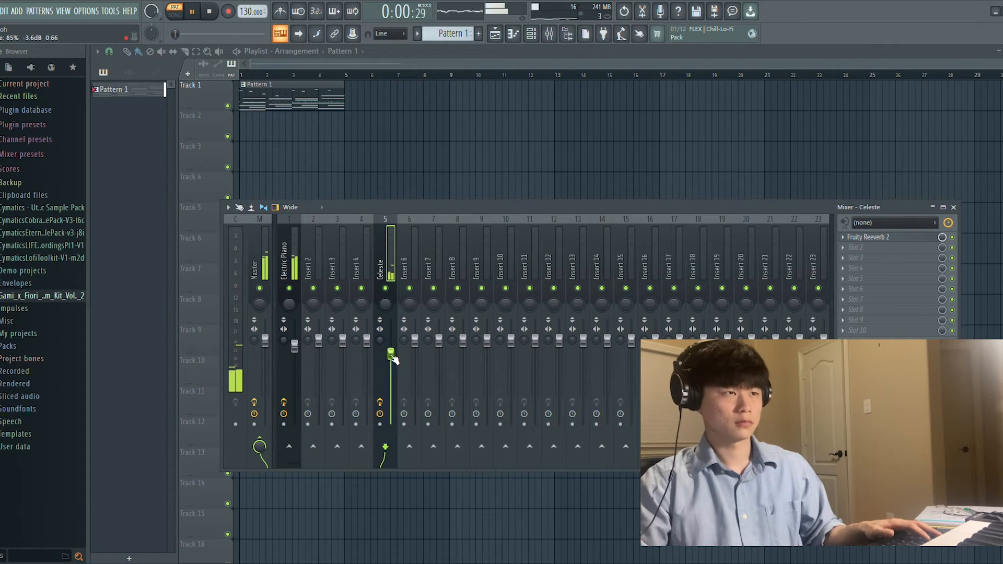
key(F9)
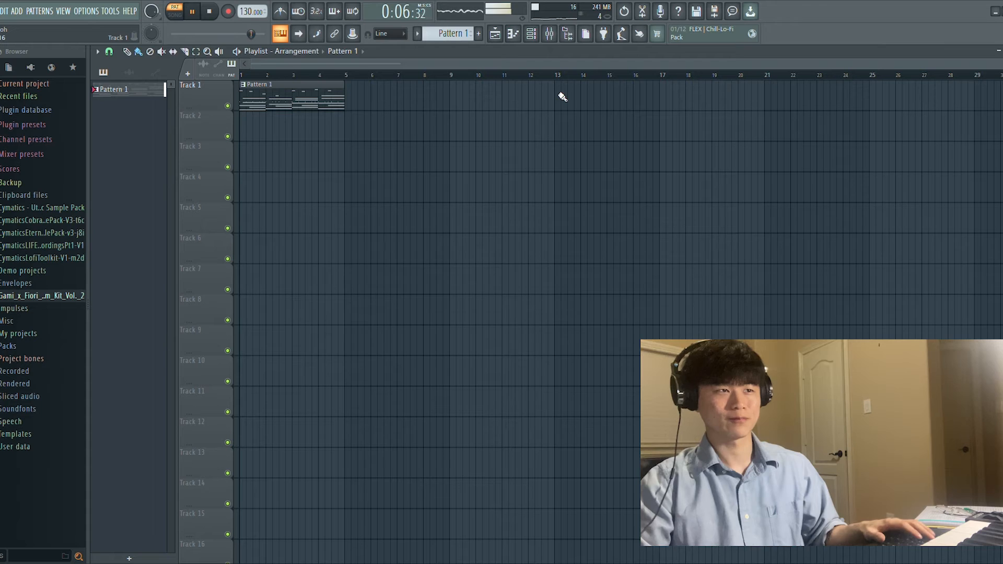
key(space)
Change the Celeste channel's FLEX preset to Music Box from the General Midi Library and listen to the result
key(F6)
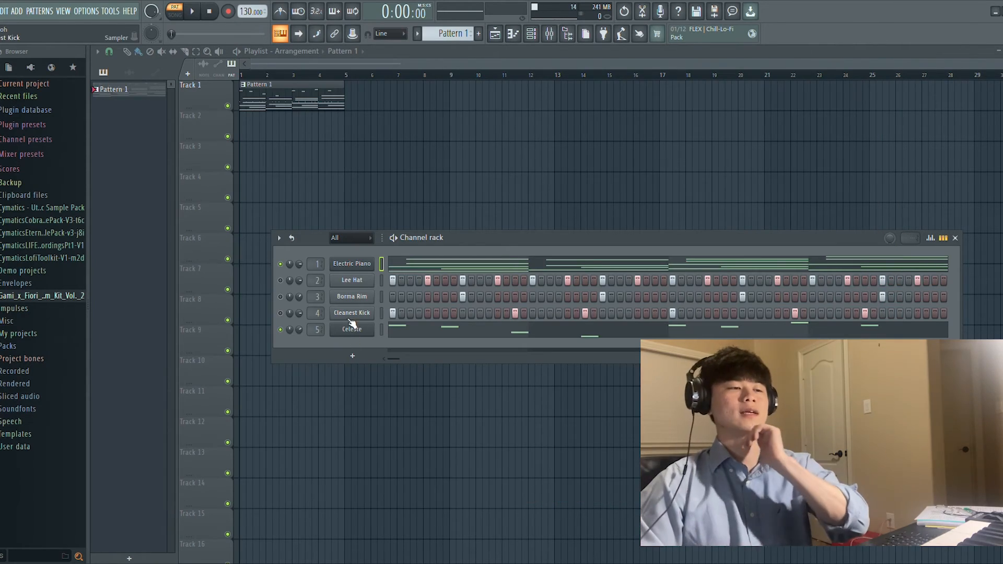
click(367, 330)
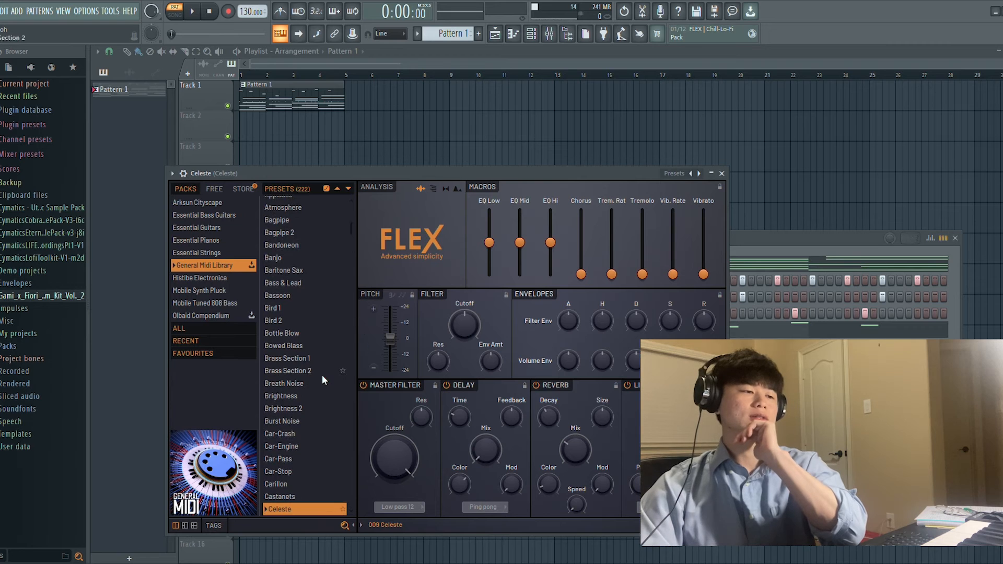
scroll(308, 334, down, 5)
scroll(313, 329, down, 5)
scroll(311, 344, down, 10)
click(291, 319)
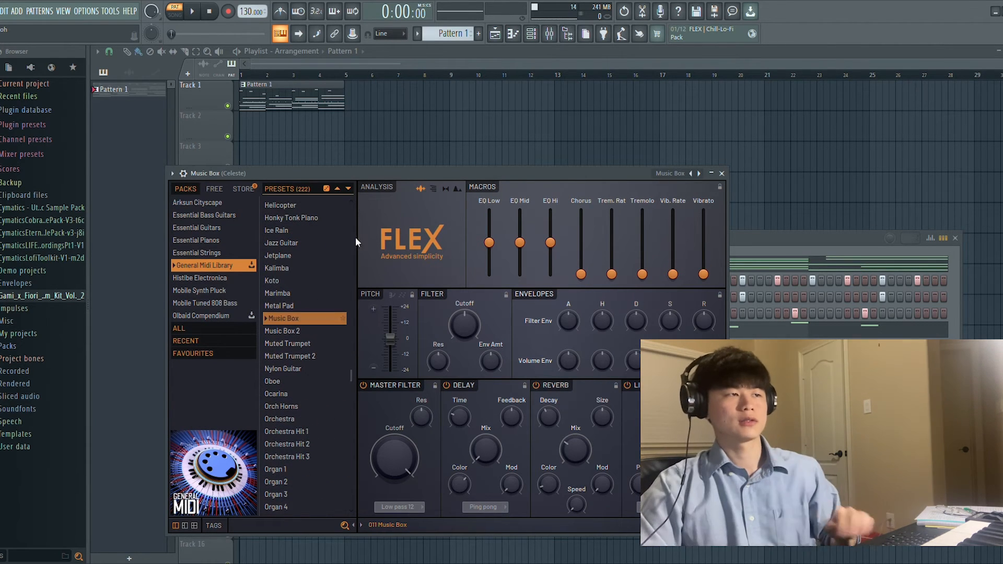
key(space)
key(Escape)
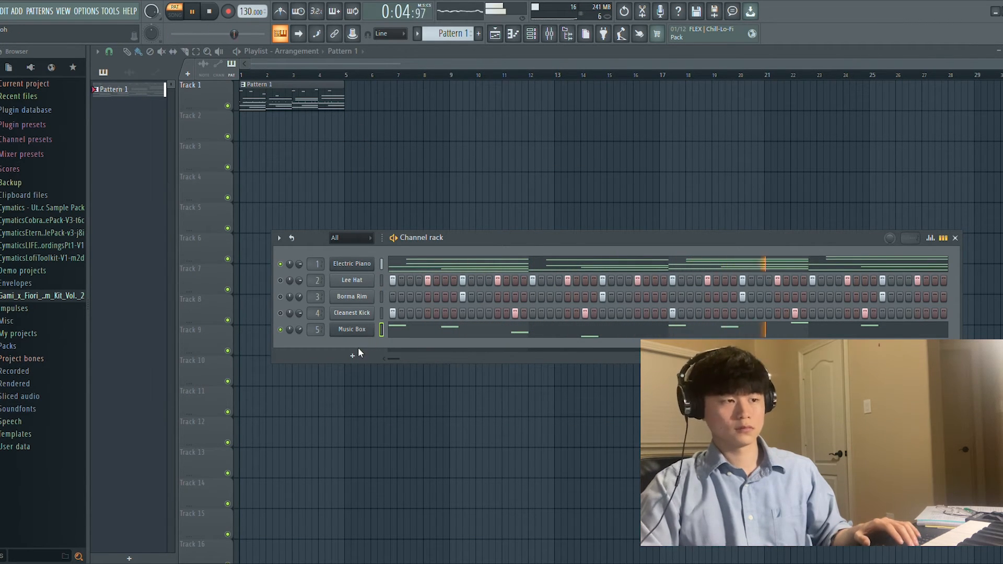
key(space)
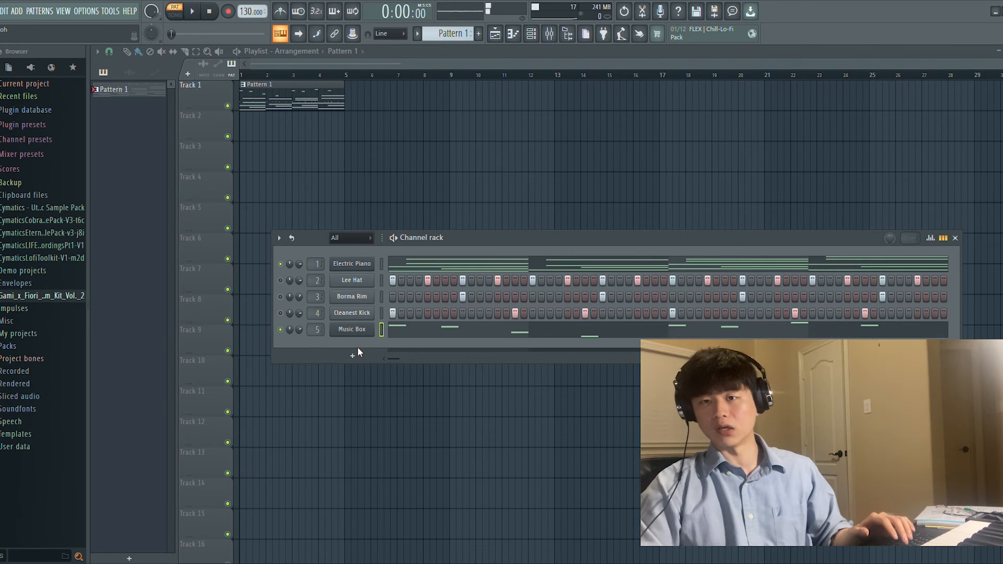
Add a GMS synth channel and load the Midnight 2 TE preset from the Leads & Synths bank
click(368, 472)
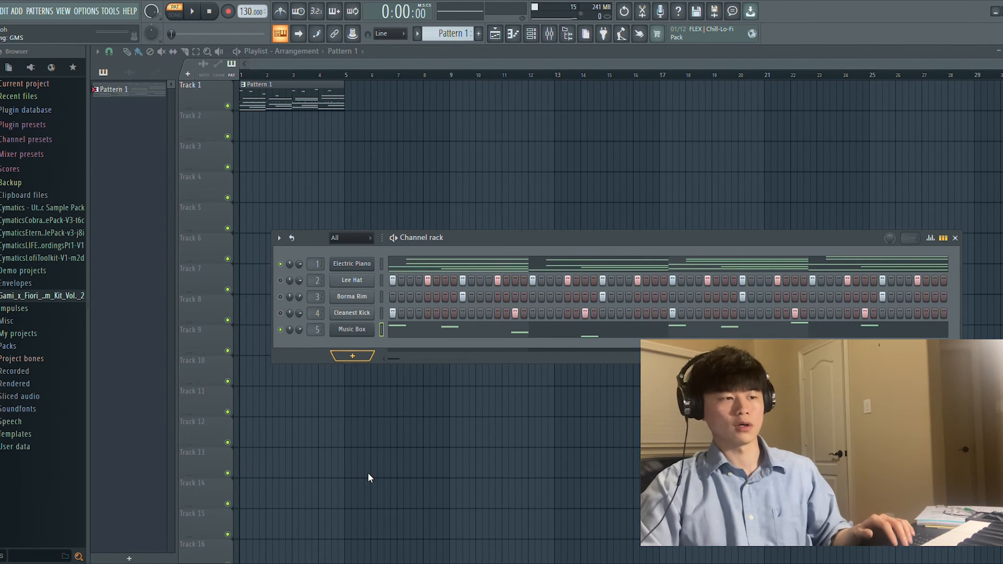
click(317, 293)
click(424, 273)
scroll(503, 341, down, 10)
scroll(503, 341, down, 5)
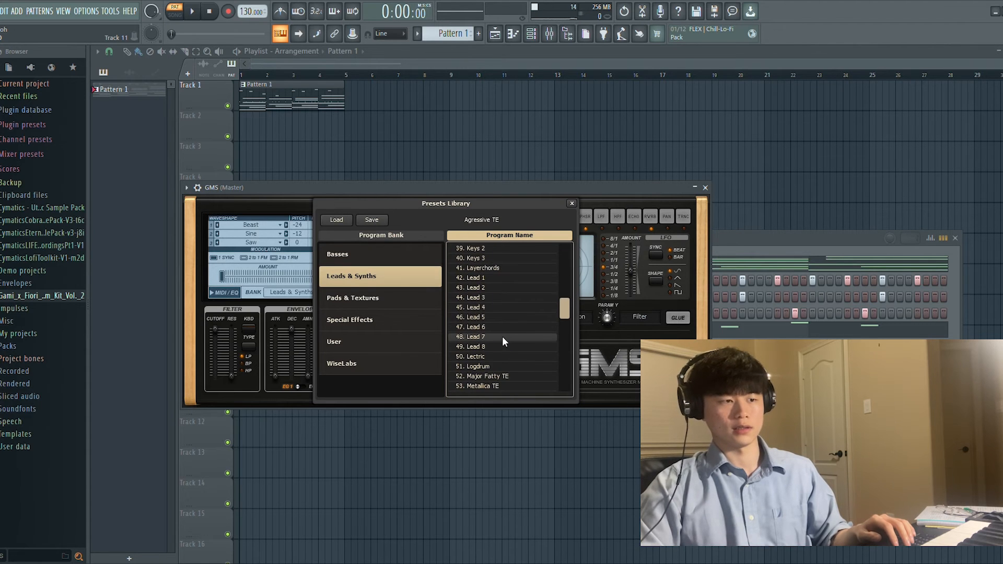
click(493, 318)
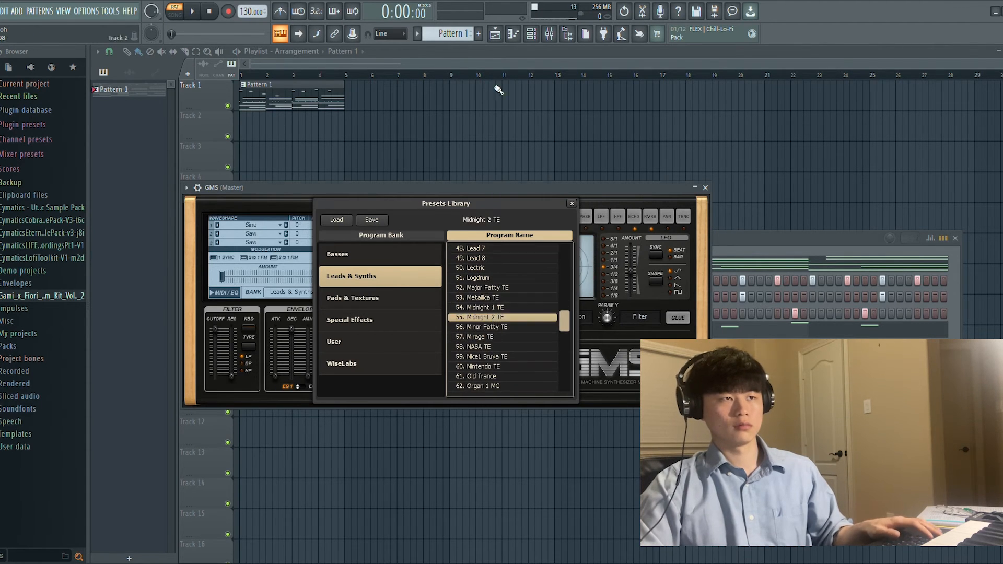
key(Escape)
Enter GMS notes F#4, B4, F#5, F5 in bar 1's second half and F#4, B4, D#5, C#5 in bar 2's, and play them
click(512, 33)
key(ctrl+z)
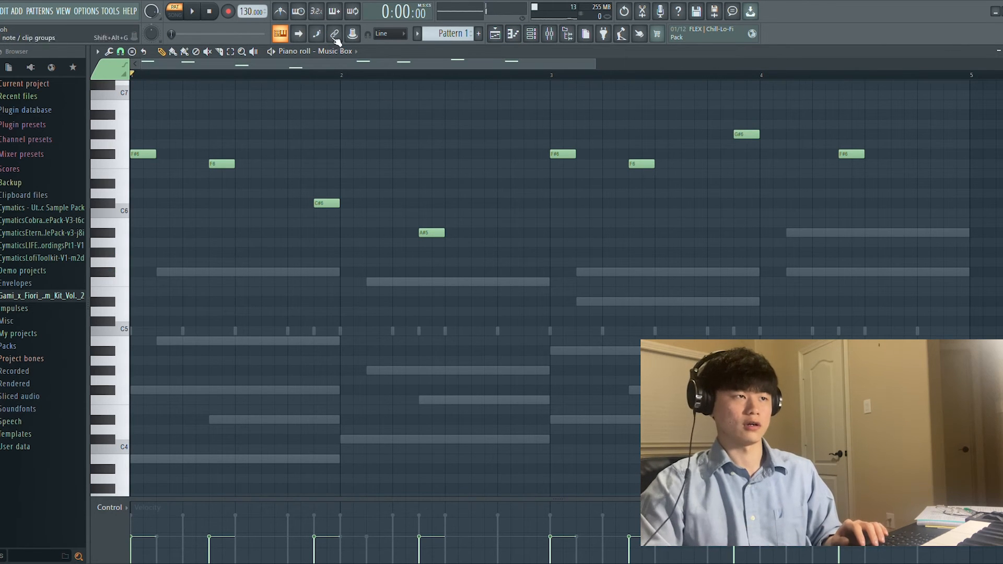
key(ctrl+z)
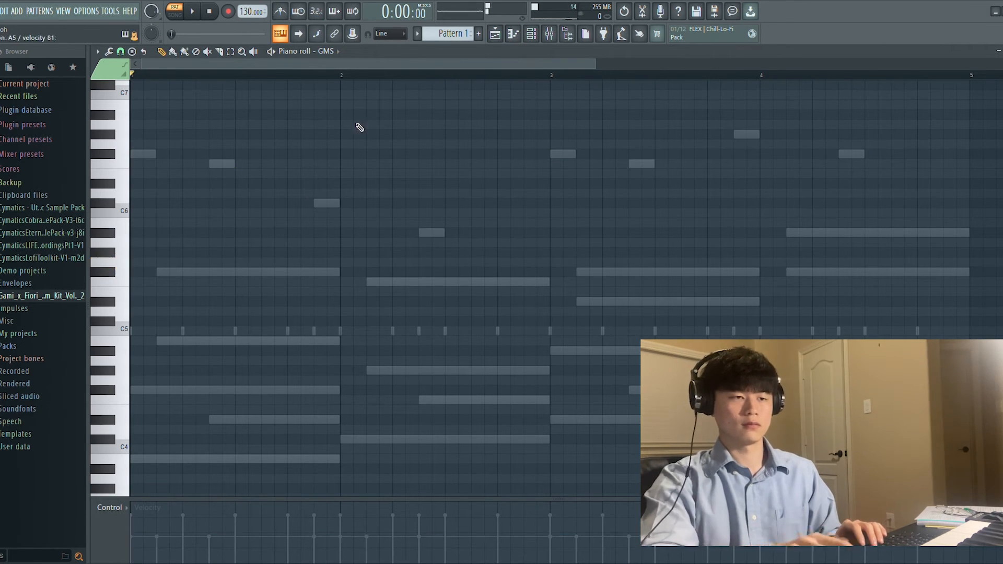
key(ctrl+z)
key(space)
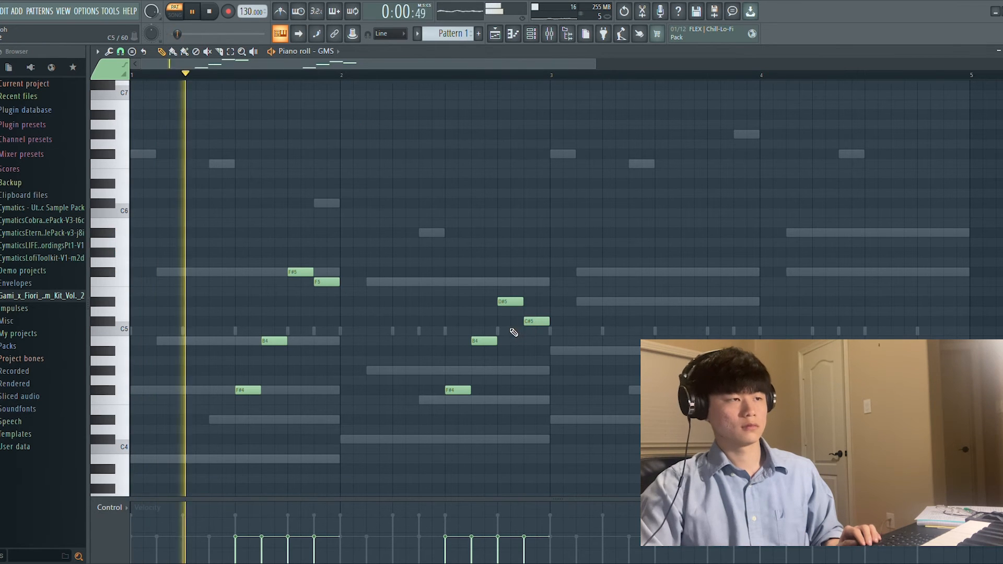
Try duplicating the GMS riff into bars 3 and 4 during playback, delete the copy and close the piano roll
key(ctrl+a)
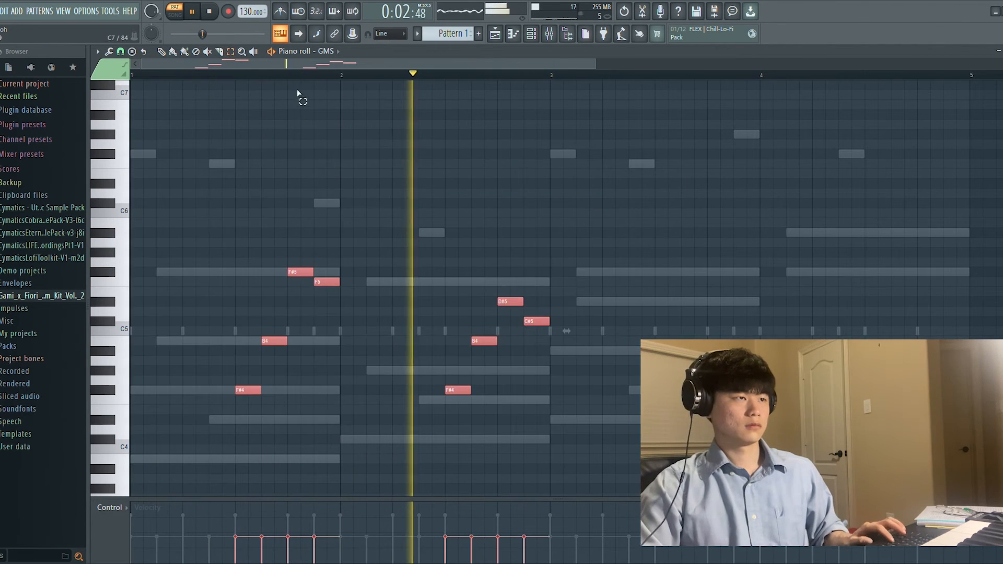
mouse_move(265, 66)
mouse_down()
mouse_move(467, 80)
mouse_move(84, 65)
mouse_up()
key(ctrl+b)
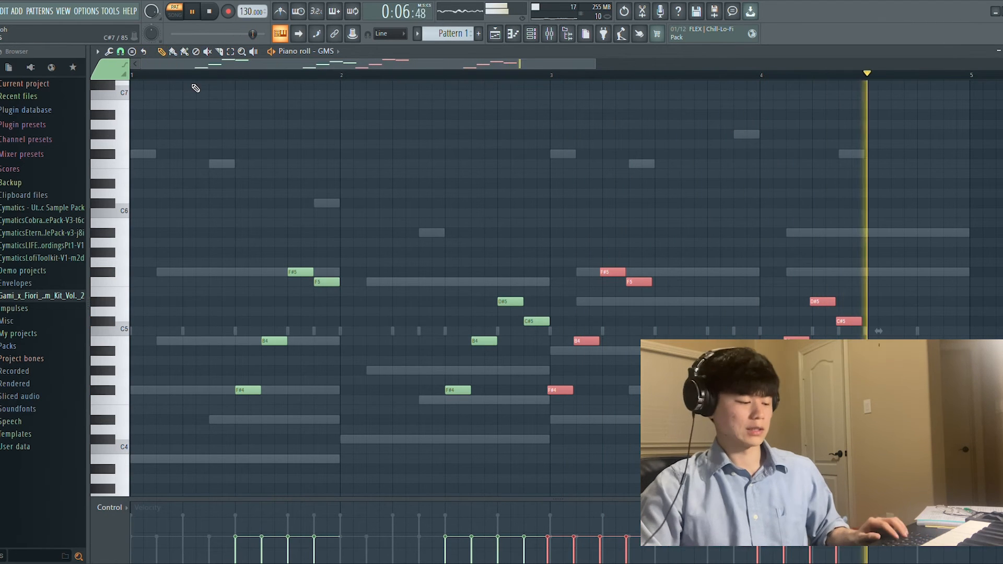
key(Delete)
key(space)
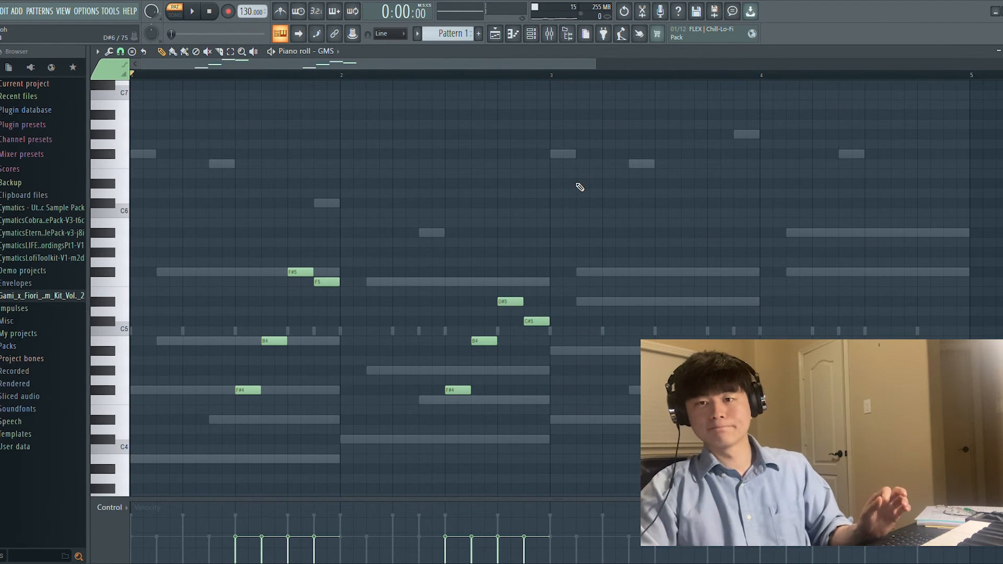
key(Escape)
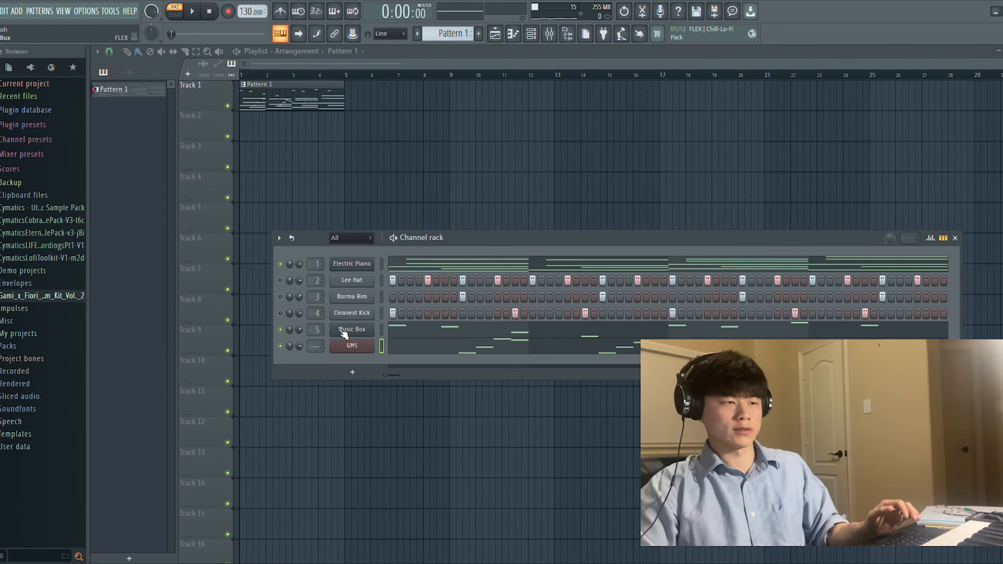